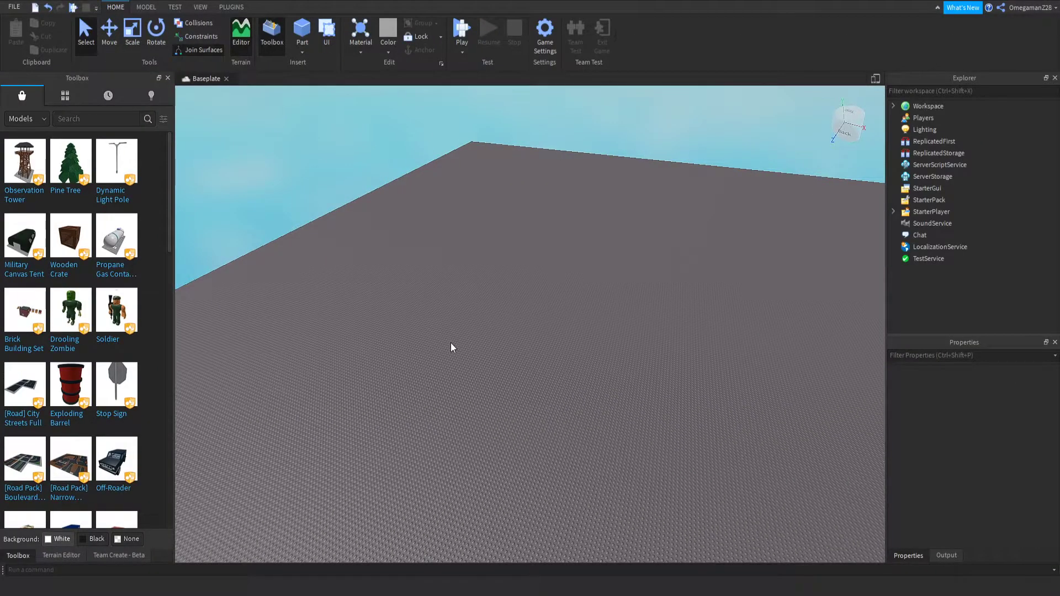
Add a ScreenGui to StarterGui and rename it ToolShop.
{"action": "left_click", "coordinate": [929, 190]}
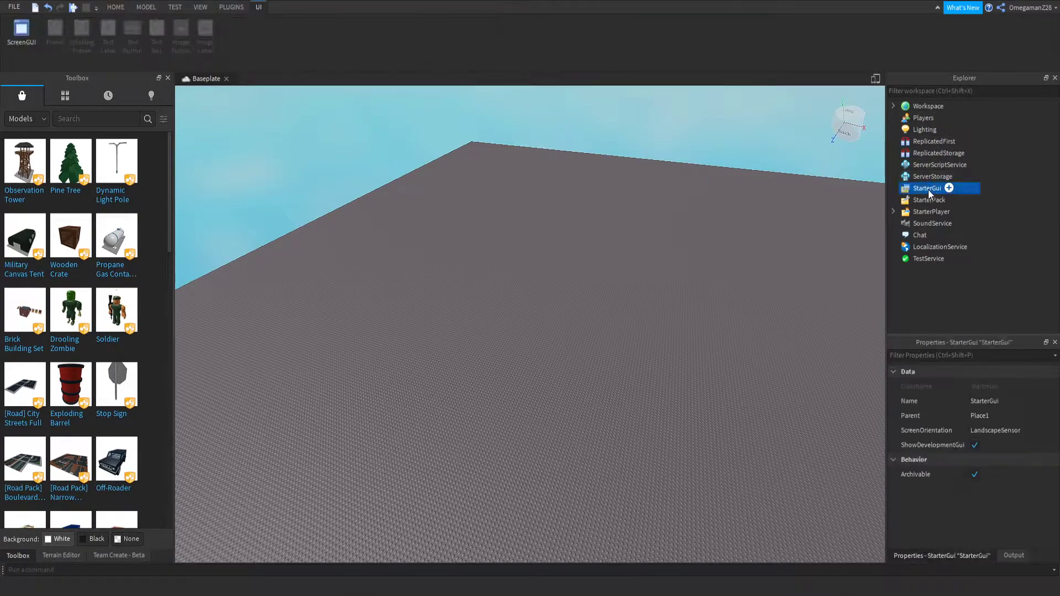
{"action": "left_click", "coordinate": [950, 188]}
{"action": "left_click", "coordinate": [936, 243]}
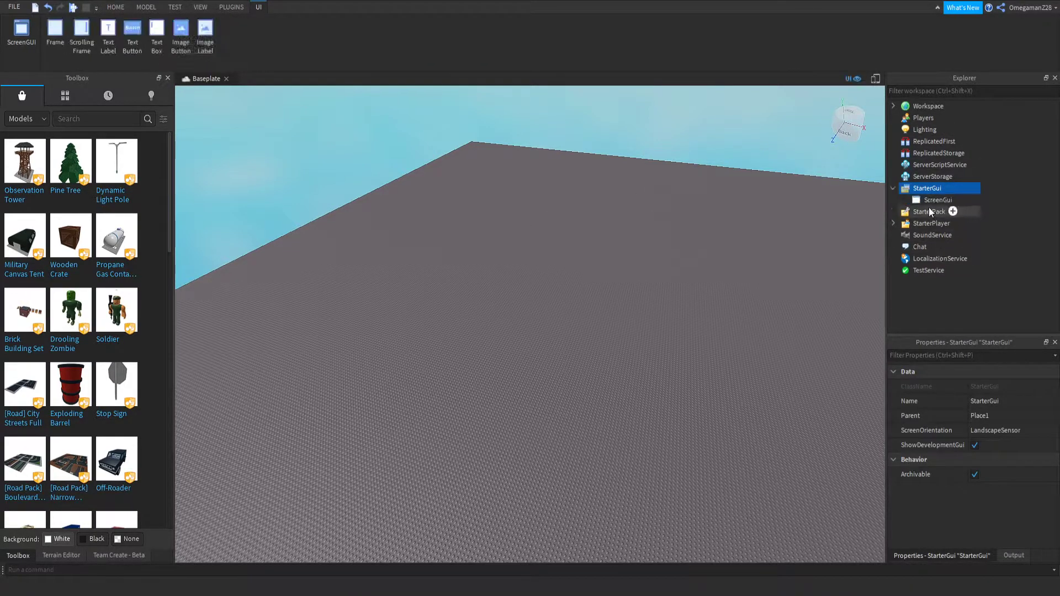
{"action": "left_click", "coordinate": [926, 203]}
{"action": "left_click", "coordinate": [932, 201]}
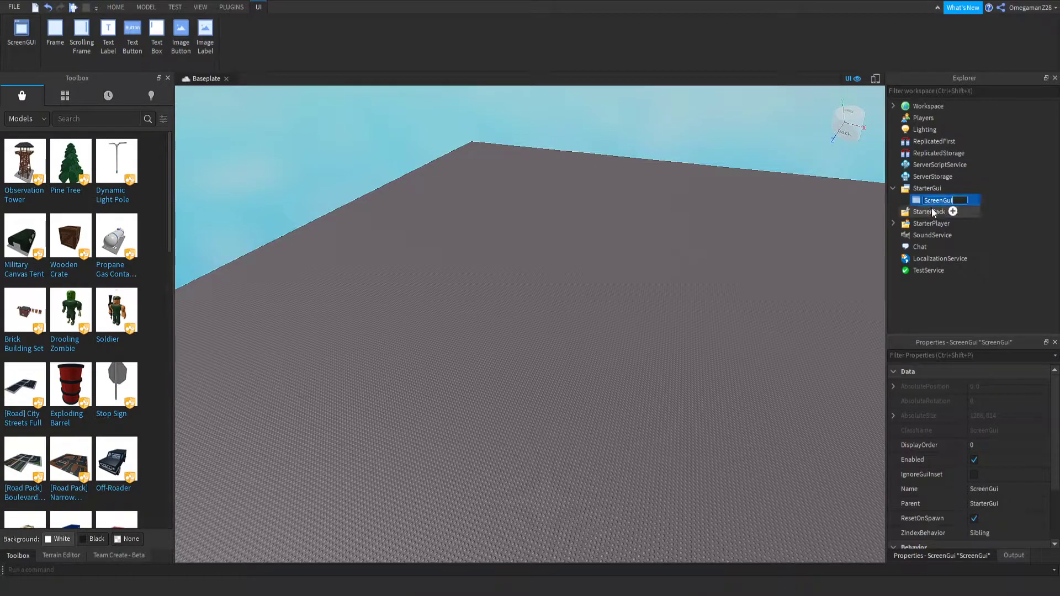
{"action": "type", "text": "ToolShop"}
{"action": "key", "text": "Return"}
{"action": "left_click", "coordinate": [856, 220]}
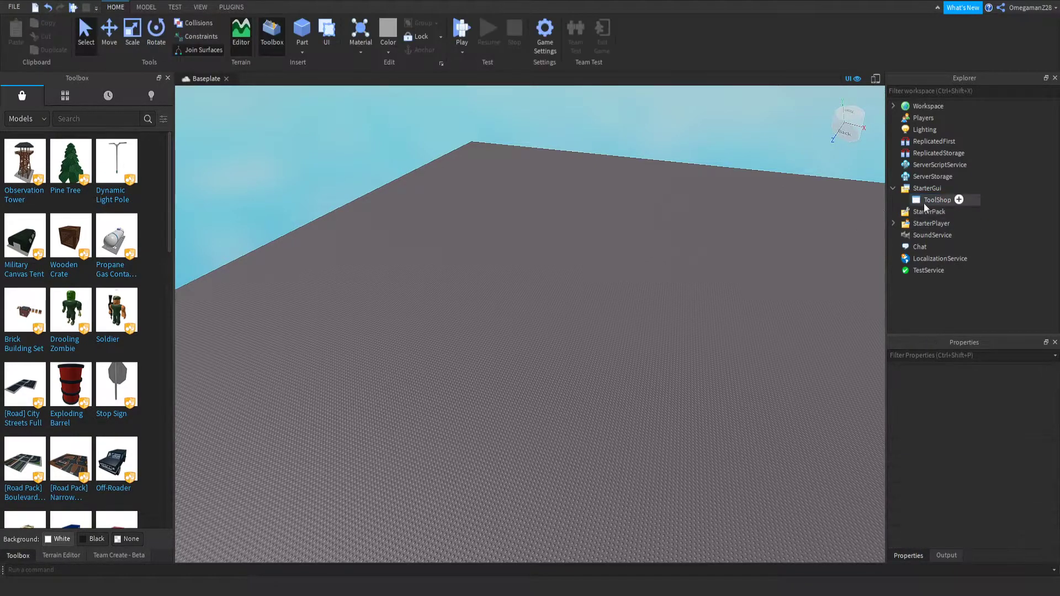
Add a Frame to ToolShop, enlarge it to about 447 x 583, and place it near the middle of the view.
{"action": "left_click", "coordinate": [951, 201]}
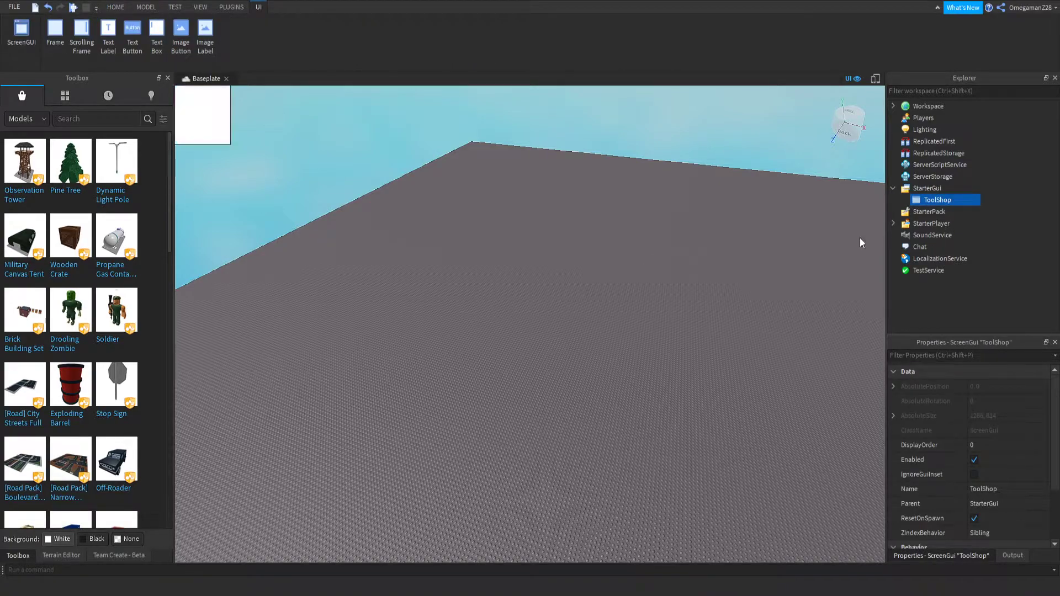
{"action": "left_click_drag", "start_coordinate": [213, 130], "coordinate": [595, 487]}
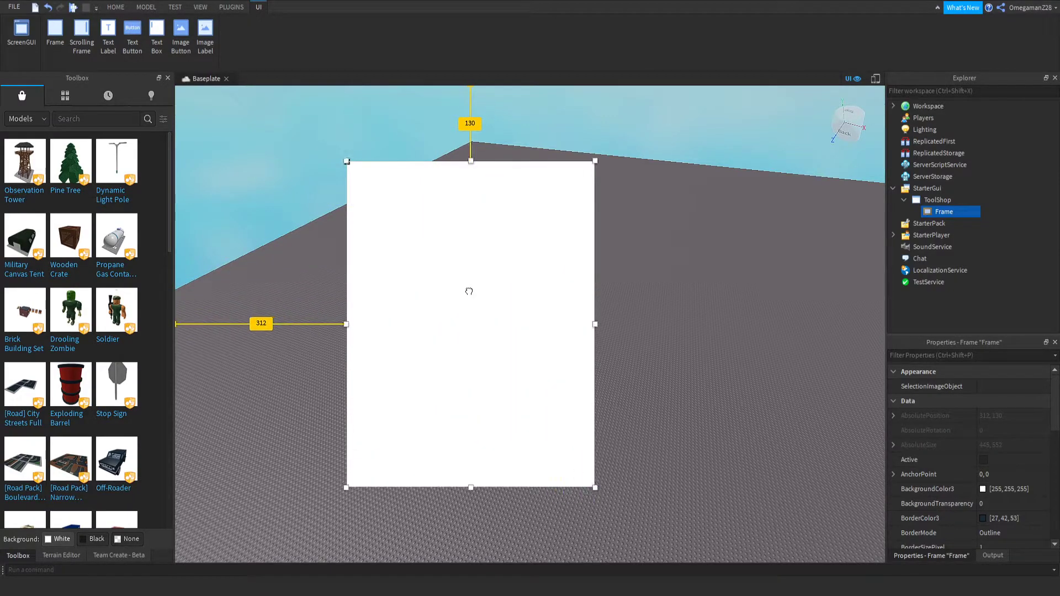
{"action": "left_click_drag", "start_coordinate": [469, 291], "coordinate": [525, 293]}
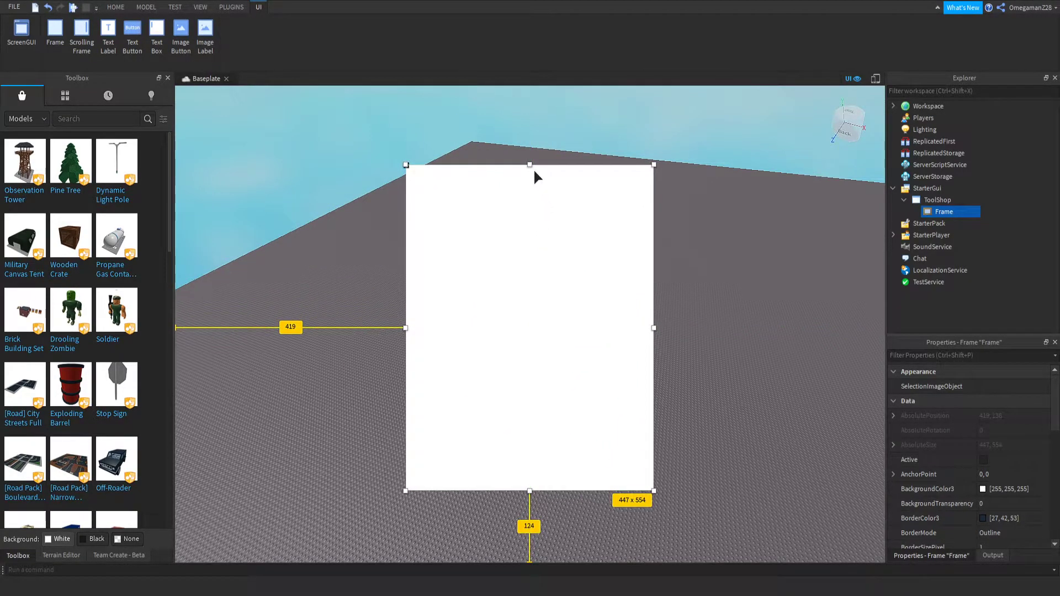
{"action": "mouse_move", "coordinate": [534, 172]}
{"action": "left_mouse_down"}
{"action": "mouse_move", "coordinate": [535, 147]}
{"action": "mouse_move", "coordinate": [541, 155]}
{"action": "left_mouse_up"}
{"action": "left_click_drag", "start_coordinate": [521, 336], "coordinate": [522, 352]}
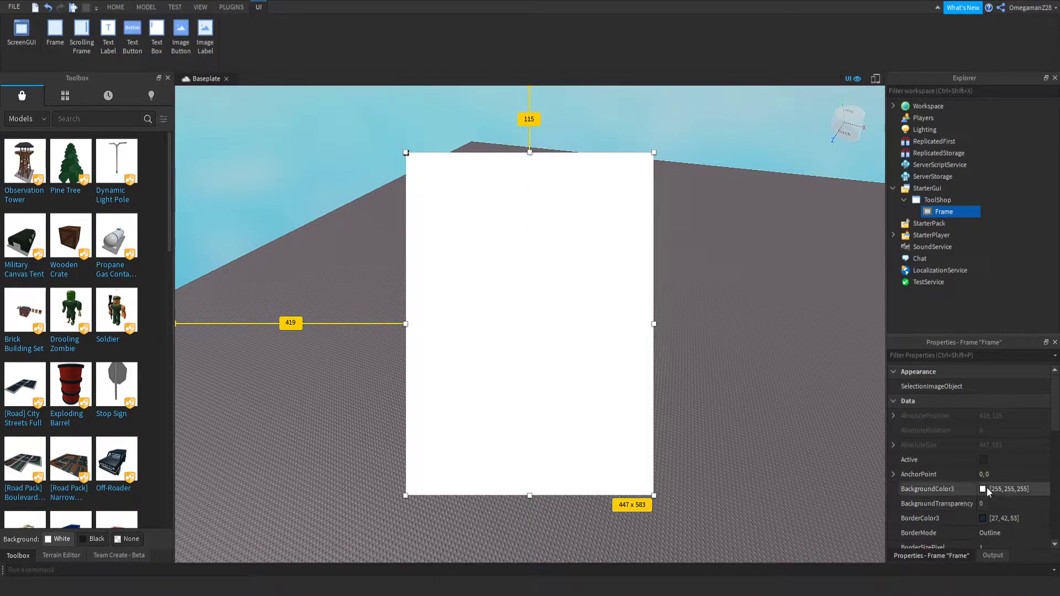
Set the frame's background colour to blue (0, 170, 255) and remove its border.
{"action": "left_click", "coordinate": [982, 489]}
{"action": "left_click", "coordinate": [472, 246]}
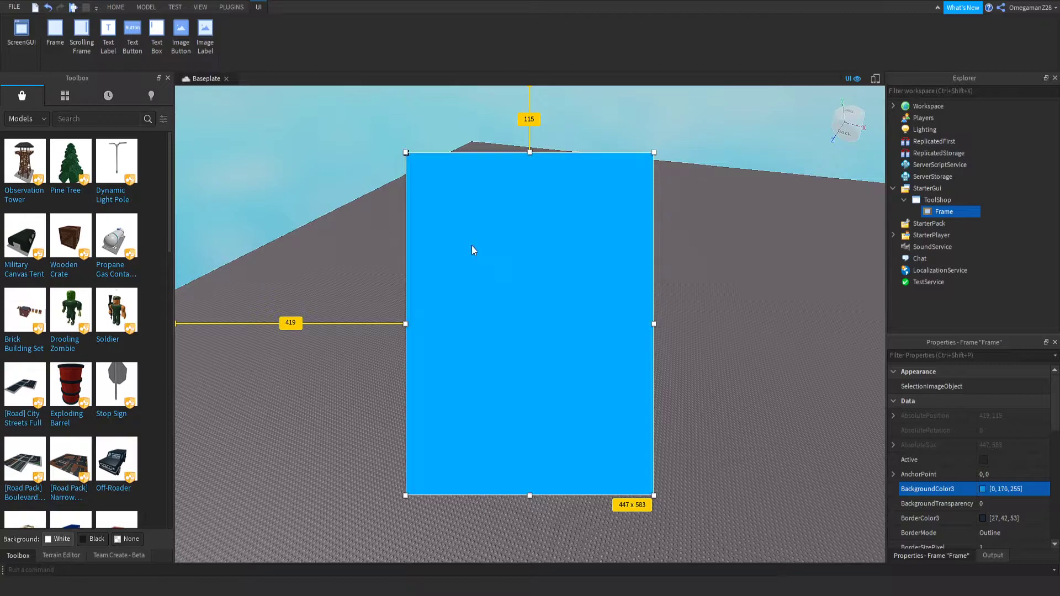
{"action": "scroll", "coordinate": [948, 415], "scroll_direction": "down", "scroll_amount": 3}
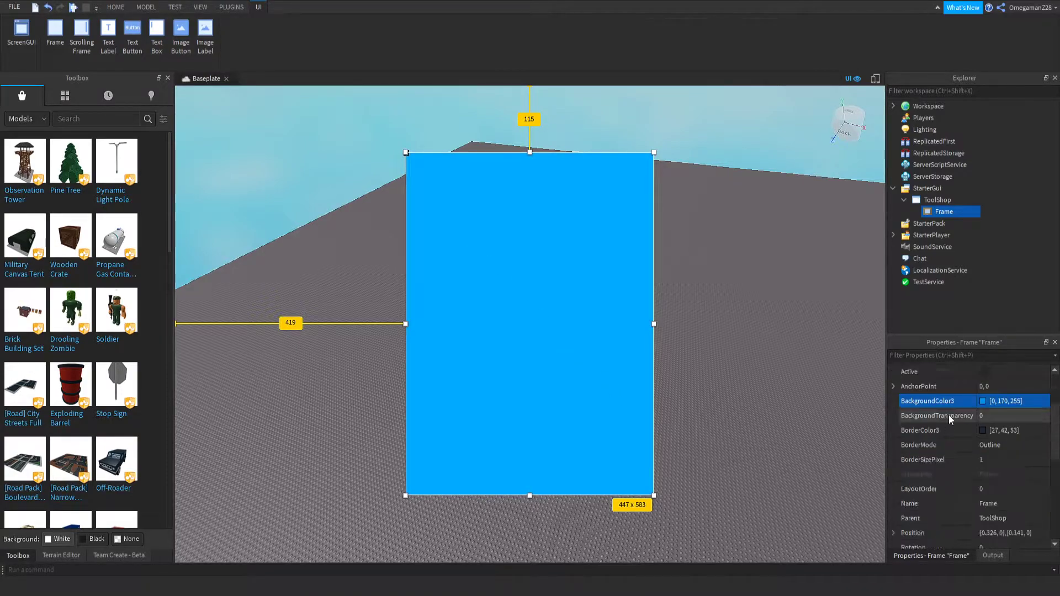
{"action": "left_click", "coordinate": [991, 419]}
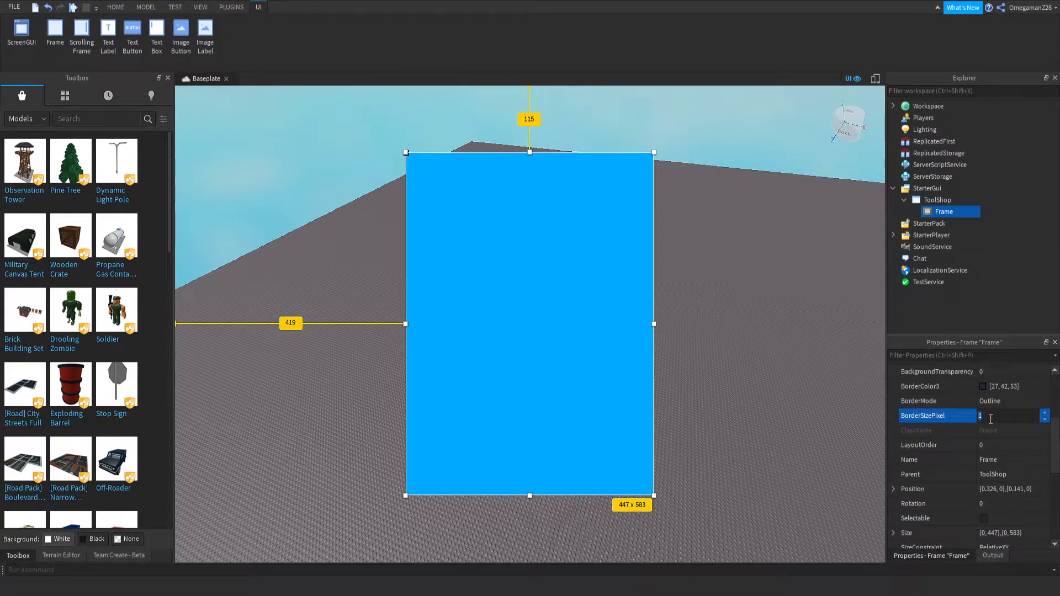
{"action": "left_click", "coordinate": [800, 290]}
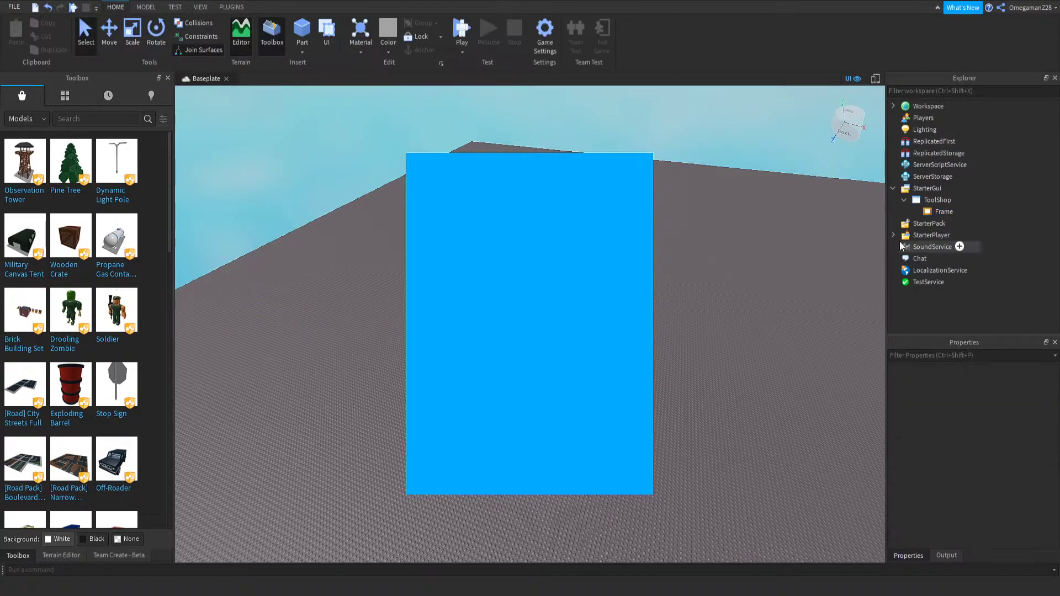
Add a TextButton to the frame, shrink it to about 52 x 57, and place it in the frame's upper-right corner.
{"action": "left_click", "coordinate": [961, 211]}
{"action": "left_click", "coordinate": [918, 280]}
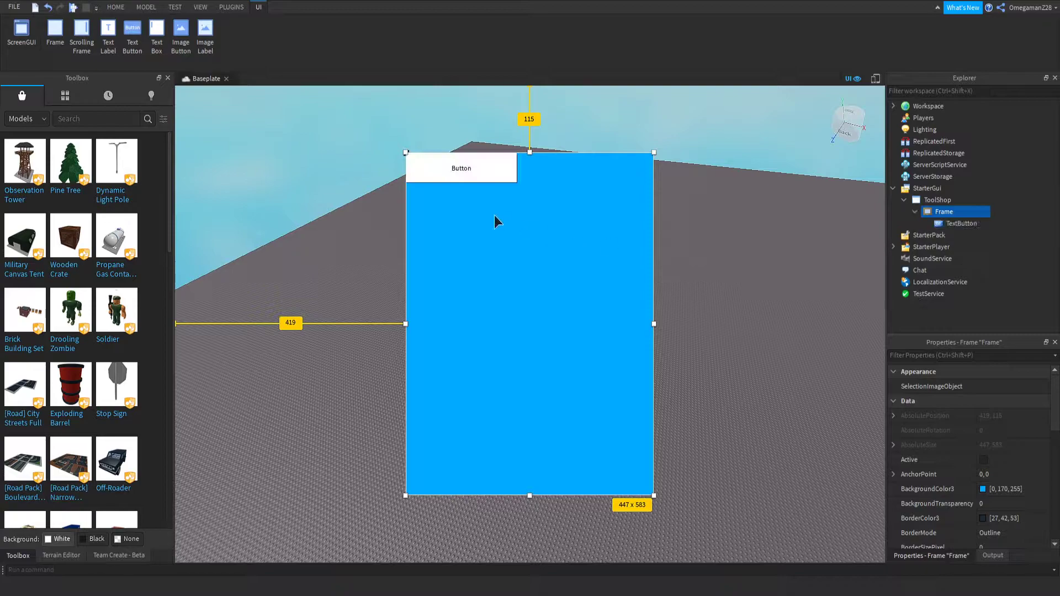
{"action": "left_click", "coordinate": [453, 173]}
{"action": "left_click_drag", "start_coordinate": [469, 164], "coordinate": [599, 174]}
{"action": "left_click_drag", "start_coordinate": [534, 175], "coordinate": [616, 178]}
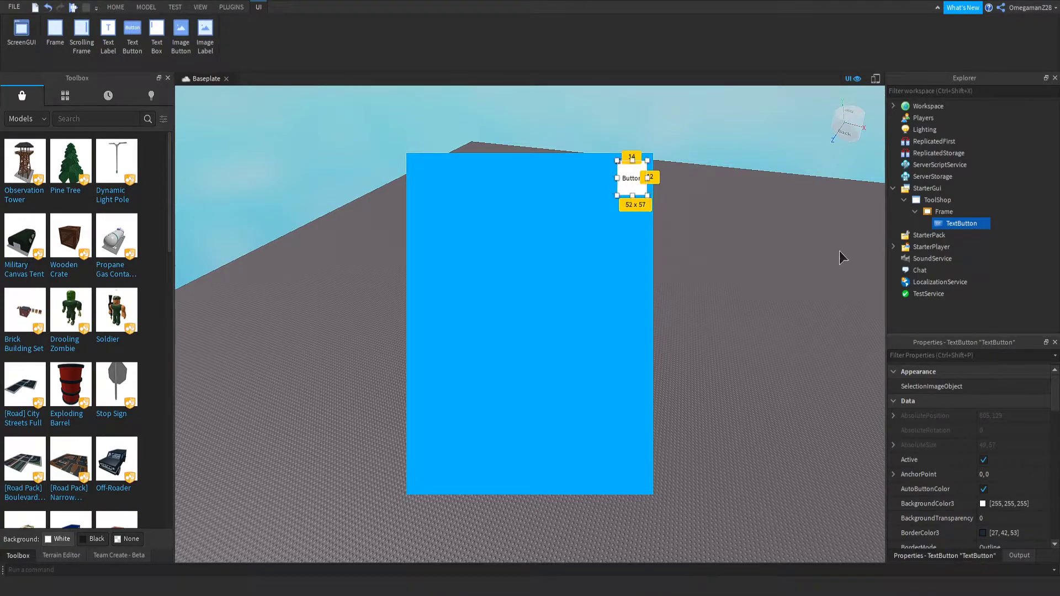
Set the corner button's background colour to red (255, 0, 0) and its border size to 0.
{"action": "left_click", "coordinate": [984, 505]}
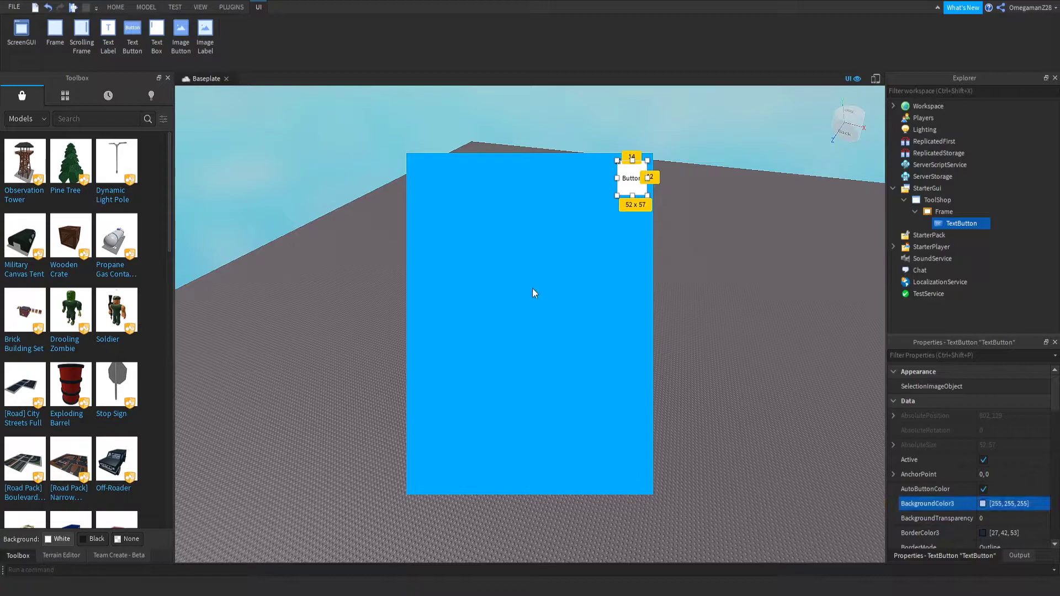
{"action": "left_click", "coordinate": [420, 247]}
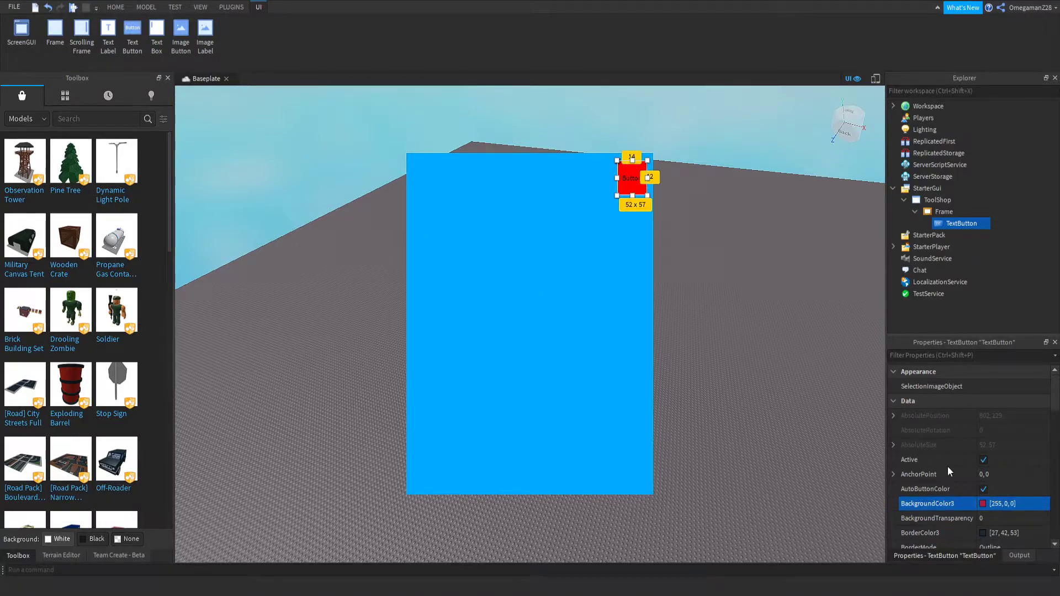
{"action": "scroll", "coordinate": [963, 459], "scroll_direction": "down", "scroll_amount": 3}
{"action": "left_click", "coordinate": [987, 433]}
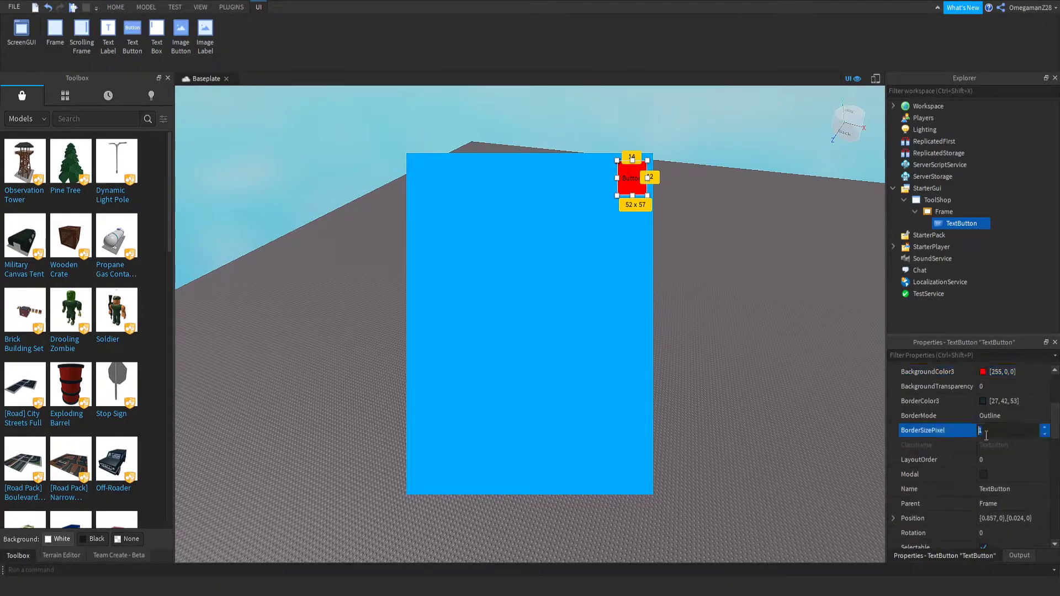
{"action": "type", "text": "0"}
Set the corner button's font to Cartoon and its text to X.
{"action": "scroll", "coordinate": [955, 422], "scroll_direction": "down", "scroll_amount": 5}
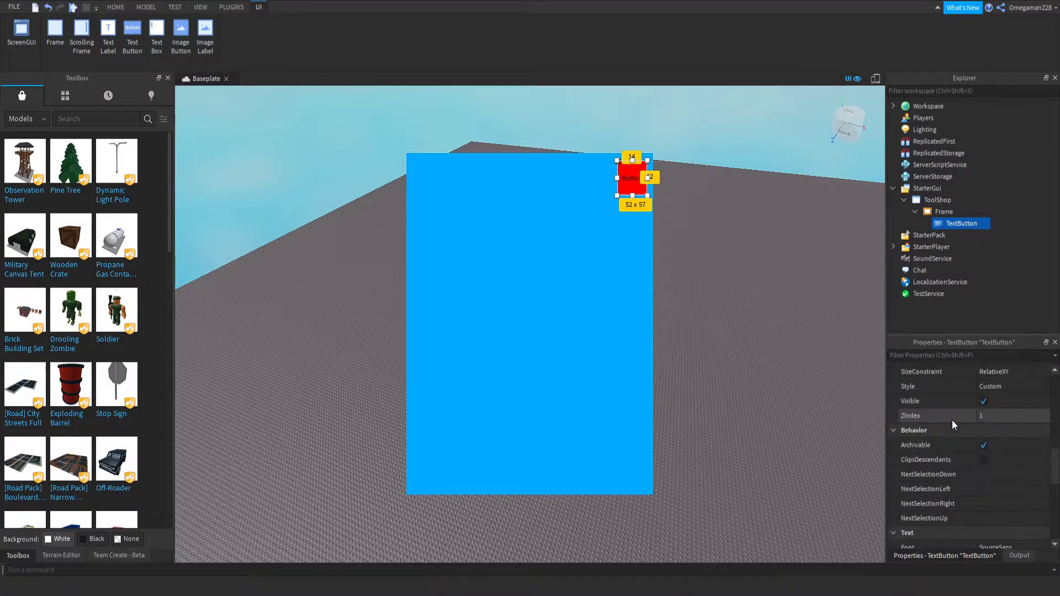
{"action": "scroll", "coordinate": [952, 420], "scroll_direction": "down", "scroll_amount": 3}
{"action": "left_click", "coordinate": [995, 417]}
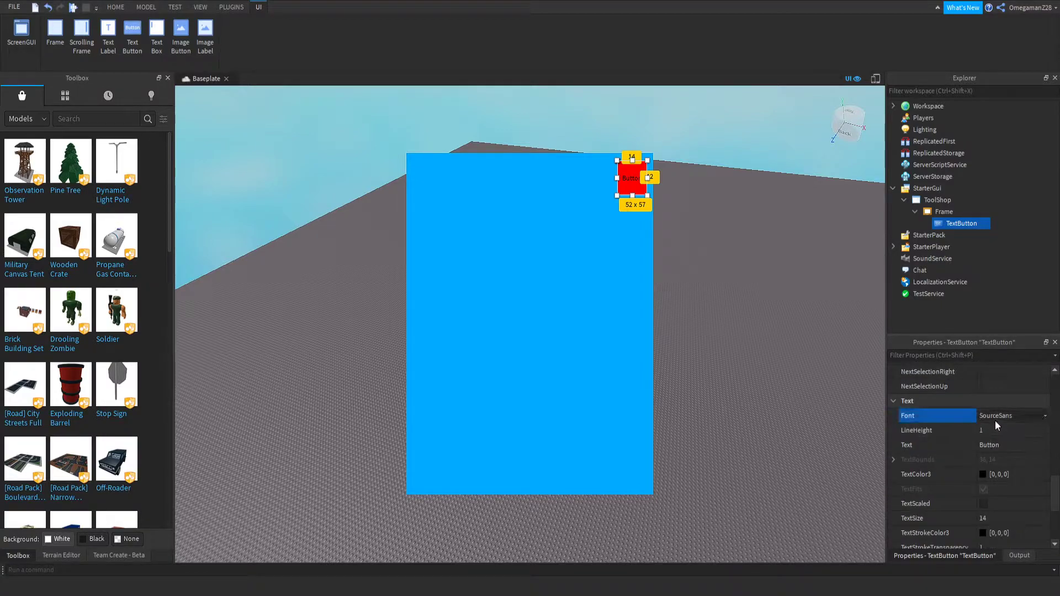
{"action": "left_click", "coordinate": [996, 471]}
{"action": "left_click", "coordinate": [990, 444]}
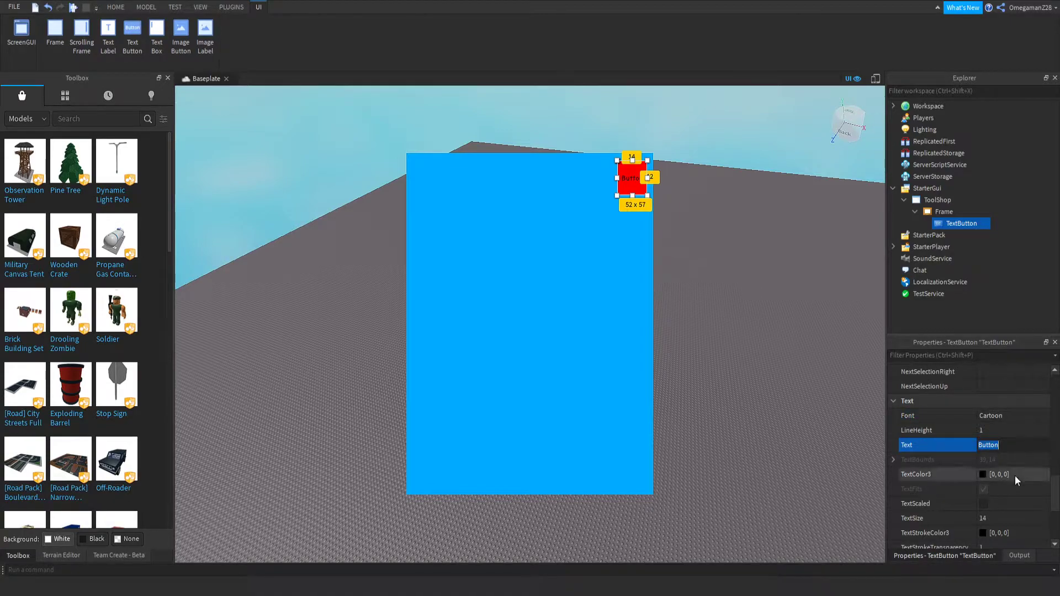
Set the X button's text colour to white (255, 255, 255) and enable text scaling.
{"action": "left_click", "coordinate": [983, 476]}
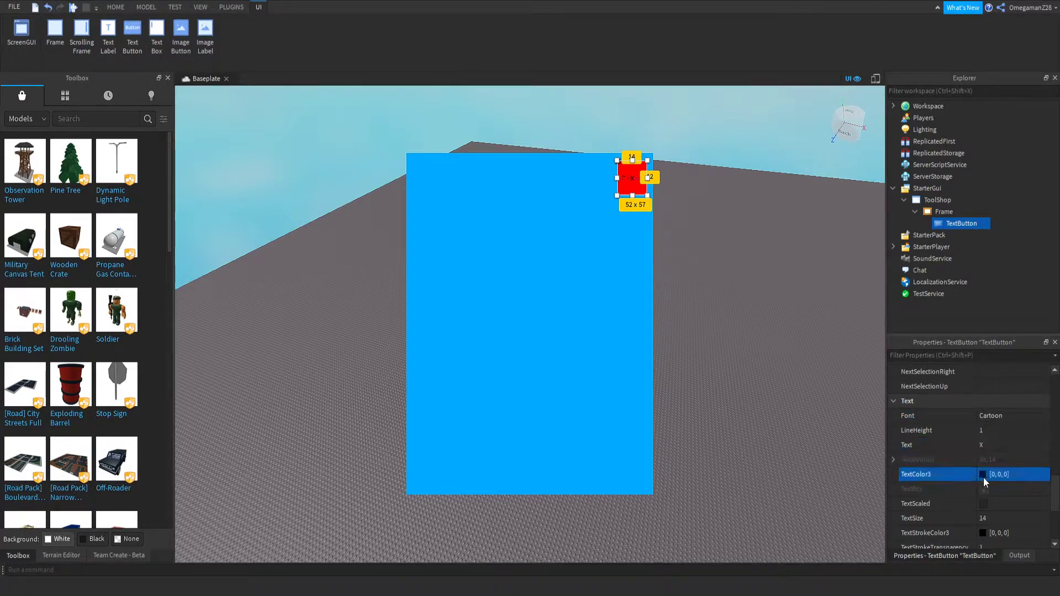
{"action": "left_click", "coordinate": [511, 275]}
{"action": "left_click", "coordinate": [984, 503]}
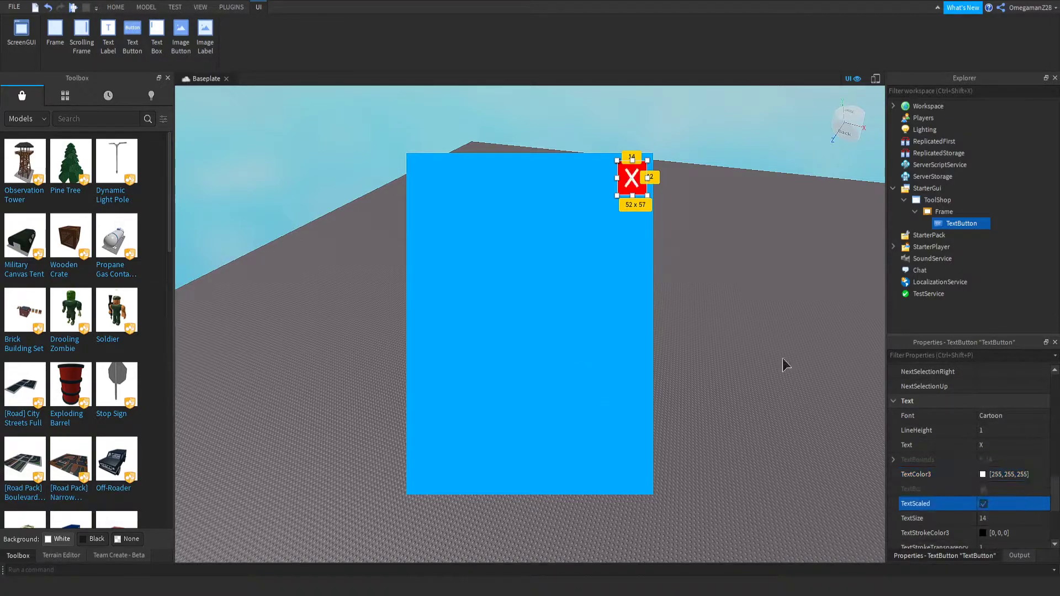
{"action": "left_click", "coordinate": [754, 316]}
Rename the X button's TextButton object as Close.
{"action": "scroll", "coordinate": [762, 254], "scroll_direction": "down", "scroll_amount": 1}
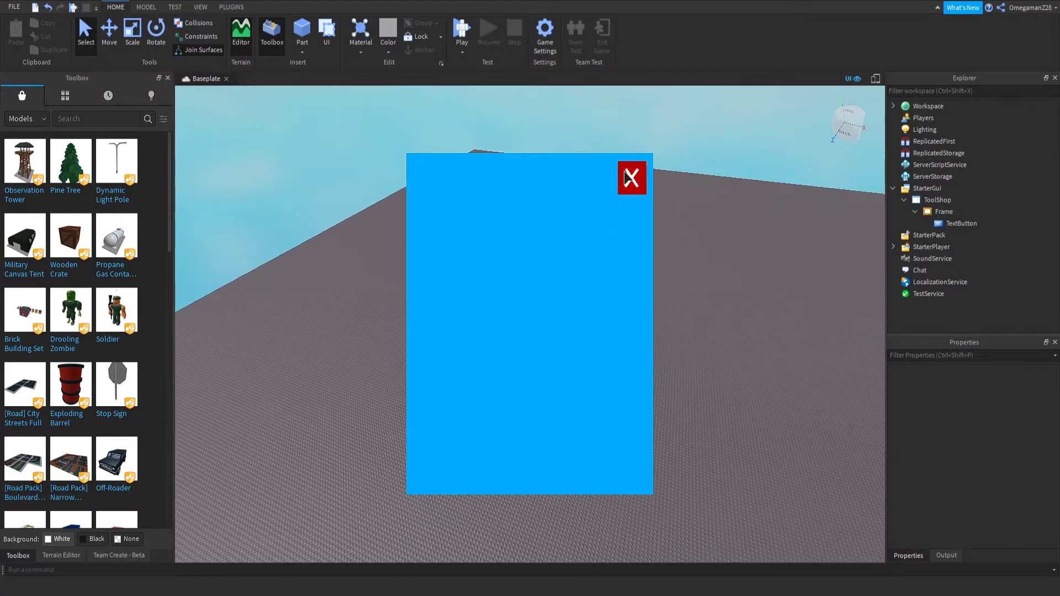
{"action": "scroll", "coordinate": [834, 232], "scroll_direction": "down", "scroll_amount": 2}
{"action": "left_click", "coordinate": [957, 223]}
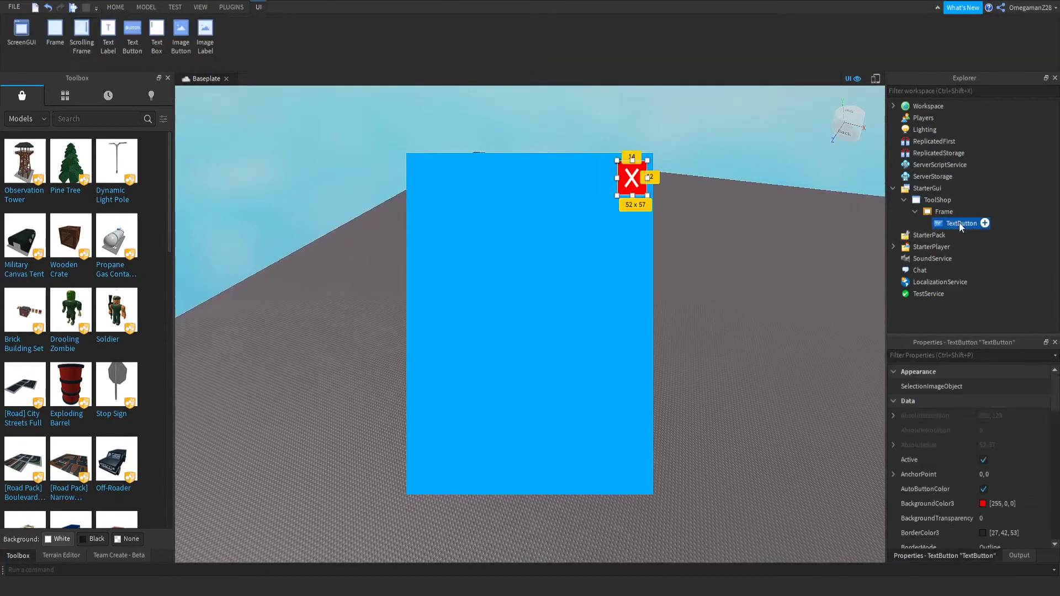
{"action": "left_click", "coordinate": [961, 223]}
{"action": "type", "text": "Close"}
{"action": "left_click", "coordinate": [768, 234]}
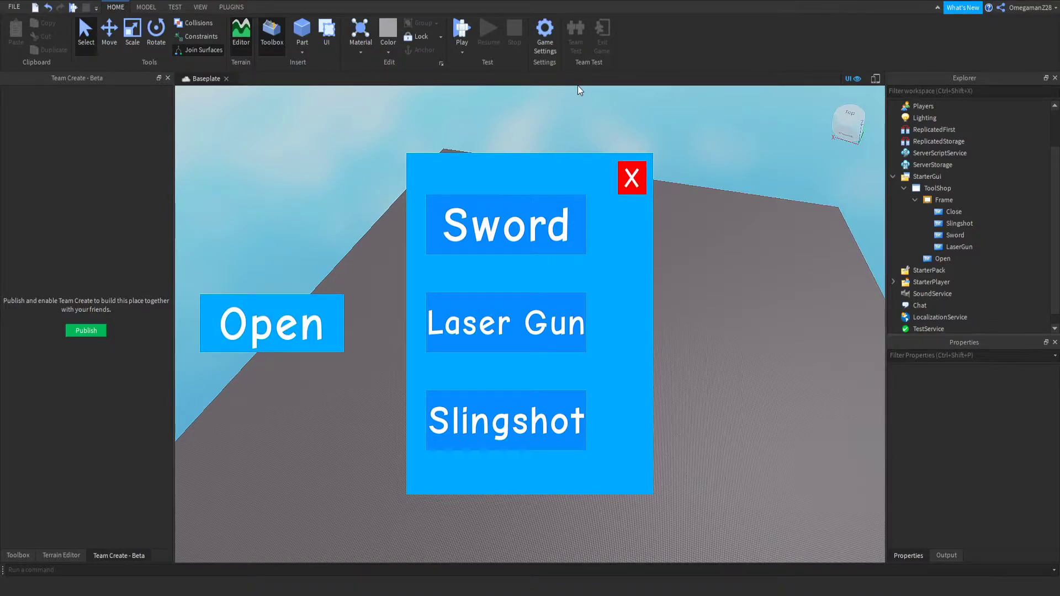
{"action": "right_click_drag", "start_coordinate": [806, 266], "coordinate": [781, 283]}
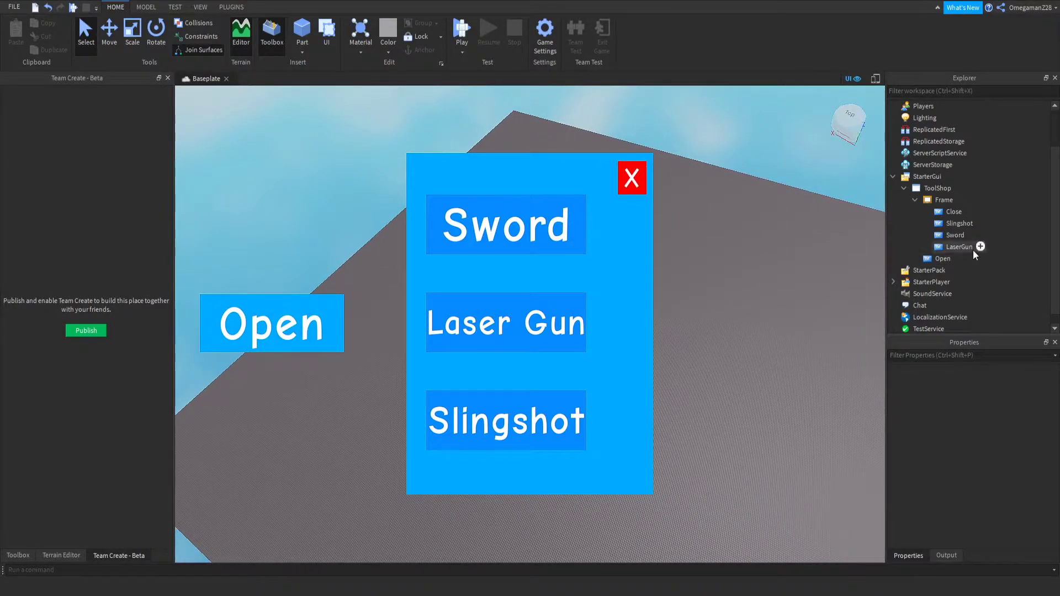
{"action": "left_click", "coordinate": [940, 258]}
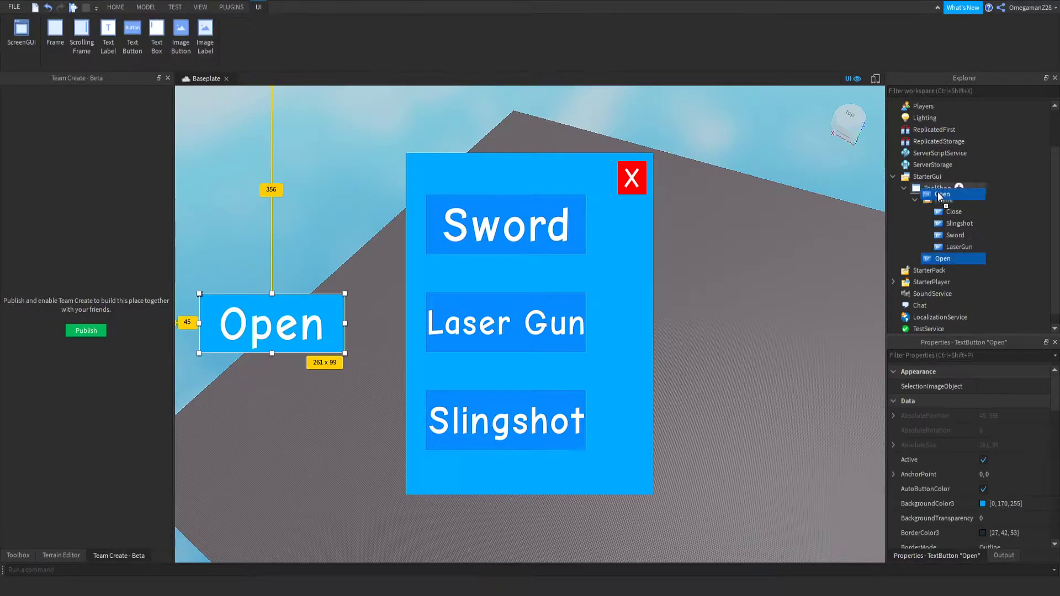
{"action": "left_click", "coordinate": [865, 257]}
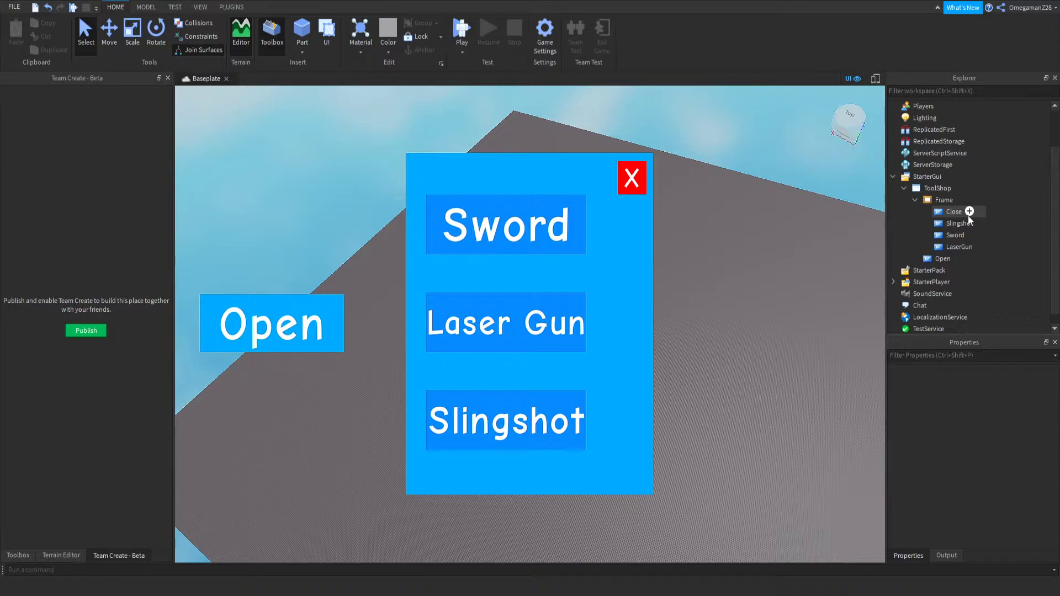
Add a LocalScript to the Close button and replace its default code with a function connected to script.Parent.MouseButton1Click.
{"action": "left_click", "coordinate": [968, 214]}
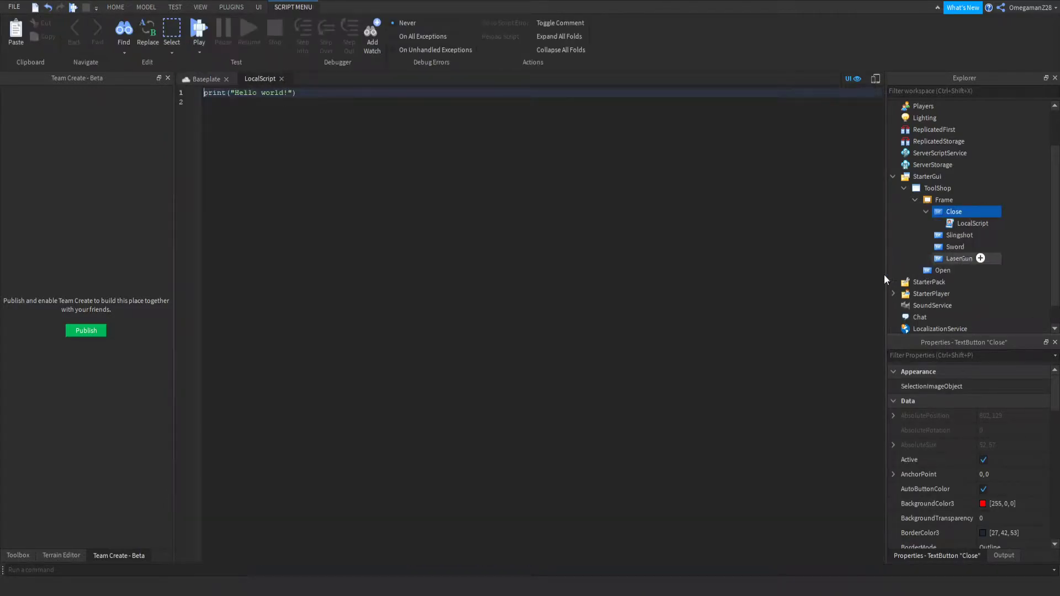
{"action": "key", "text": "ctrl+a"}
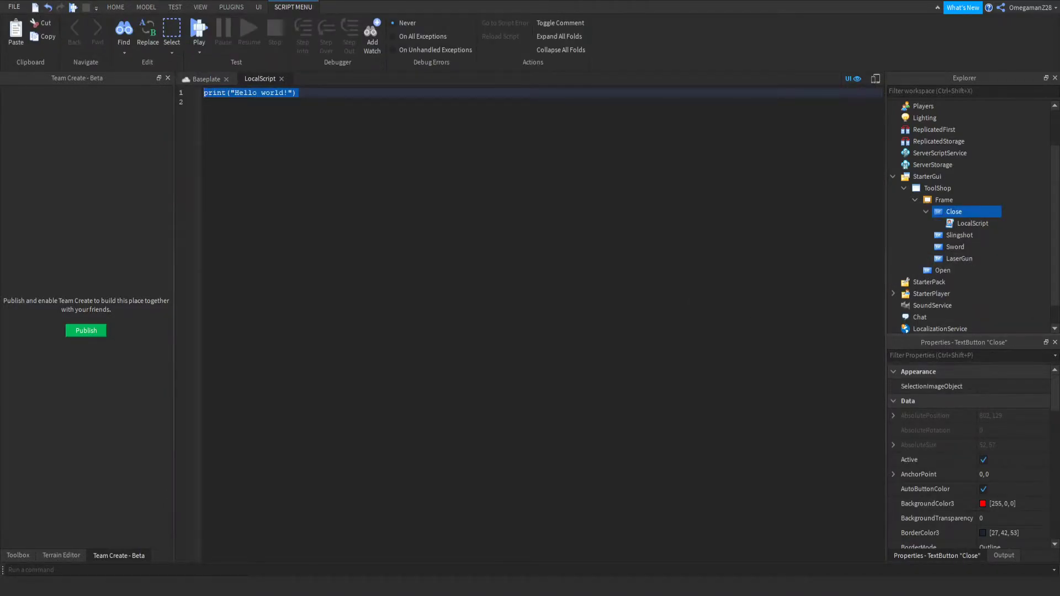
{"action": "type", "text": "script.Parent"}
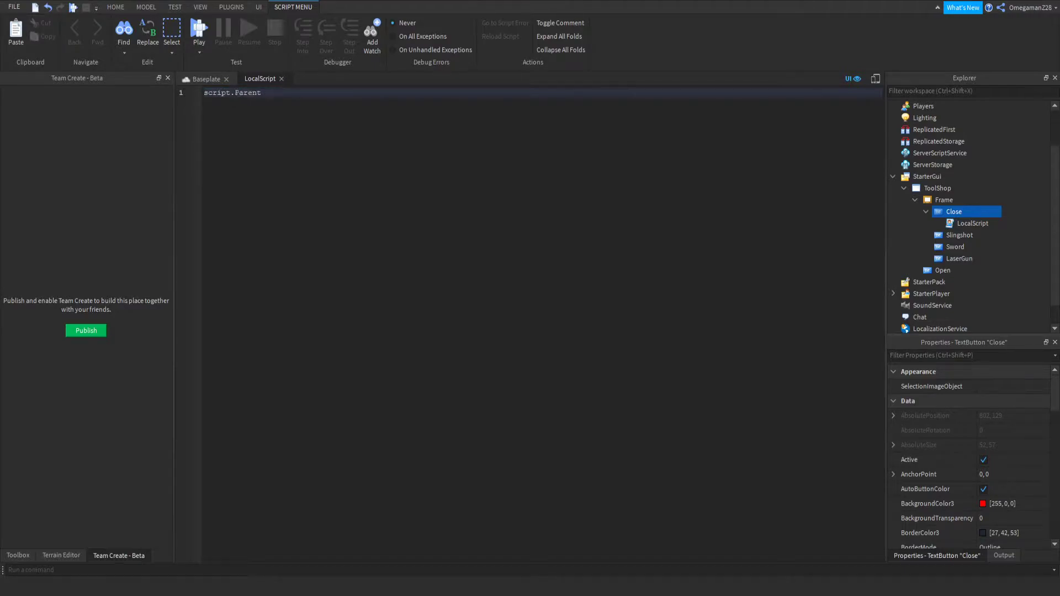
{"action": "type", "text": ".MouseButton1Click:Connect(function"}
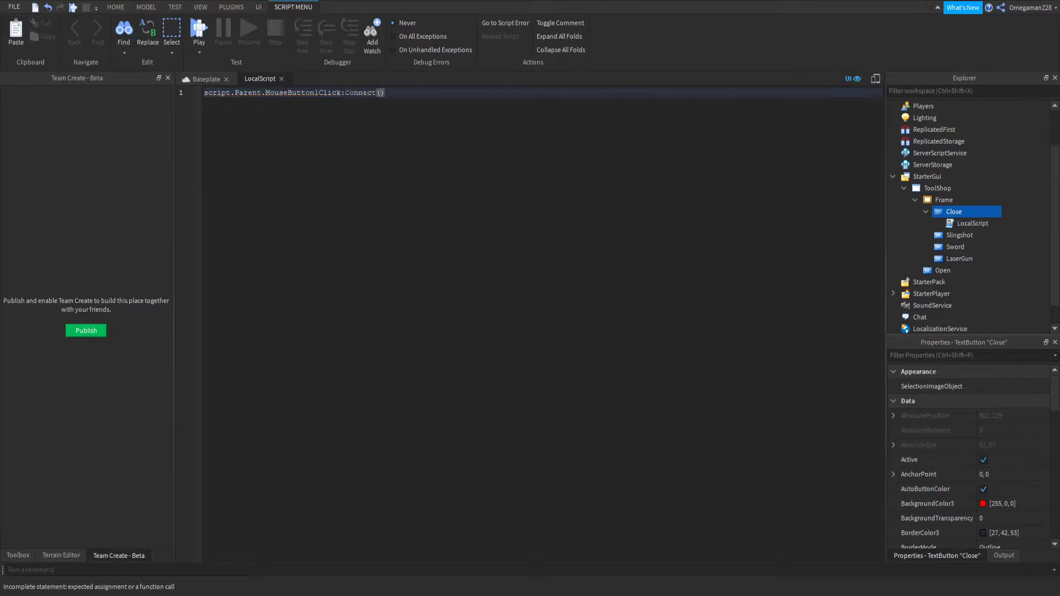
{"action": "type", "text": "()"}
{"action": "key", "text": "Return"}
Make the Close button's click function hide the frame with script.Parent.Parent.Visible = false, and close the script.
{"action": "type", "text": "sc"}
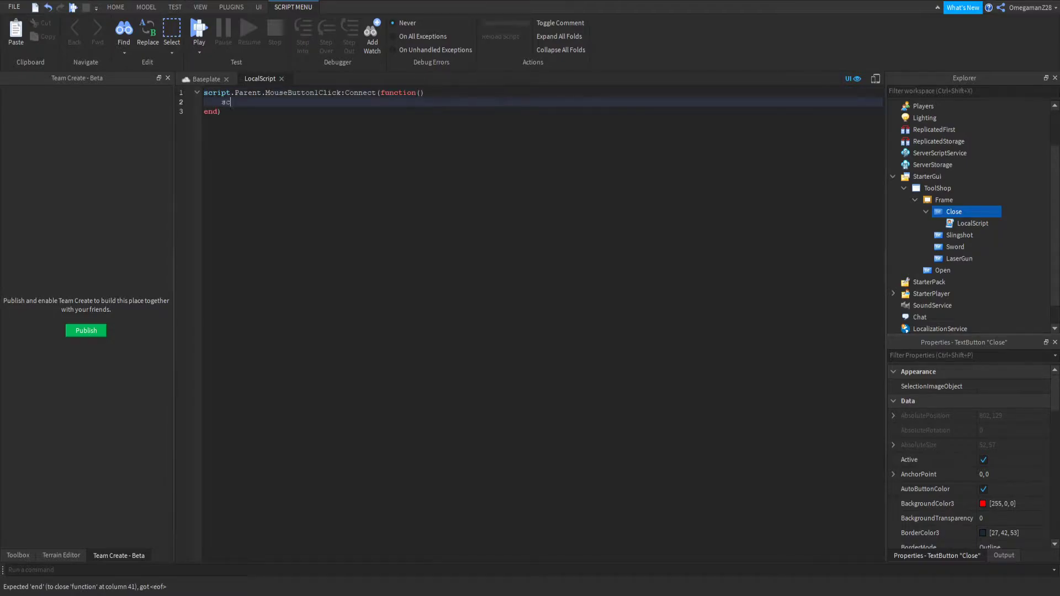
{"action": "type", "text": "ript.Parent."}
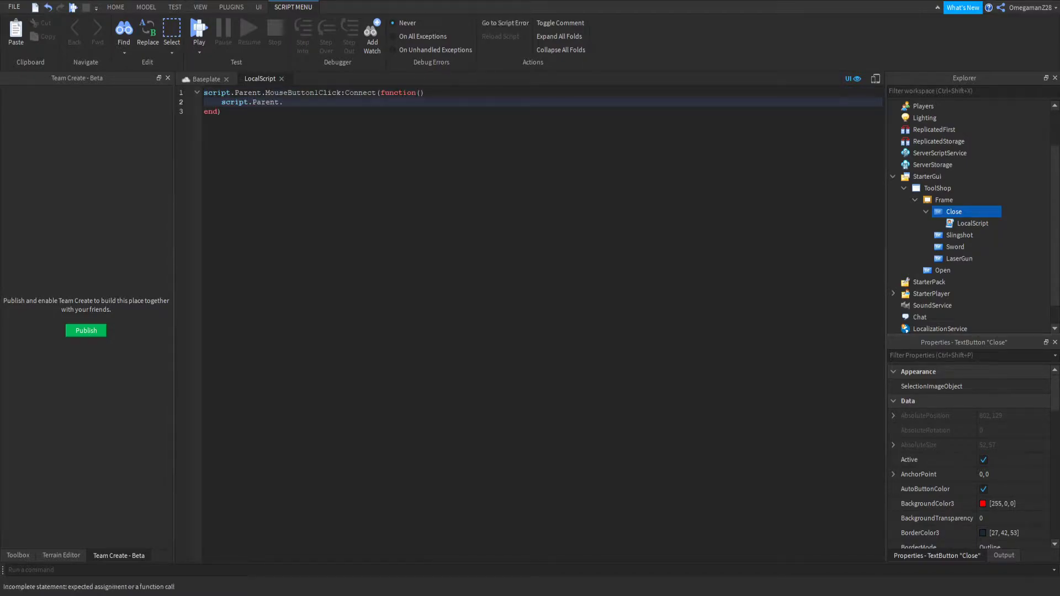
{"action": "type", "text": "Parent.Visible = false"}
{"action": "left_click", "coordinate": [281, 78]}
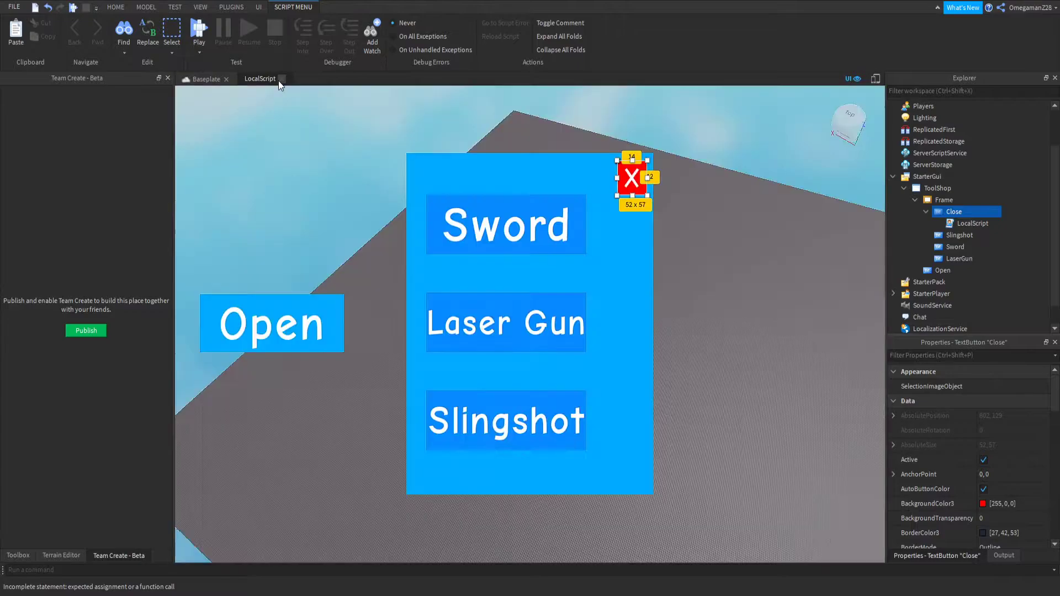
Add a LocalScript to the Open button and replace its default code with a function connected to script.Parent.MouseButton1Click.
{"action": "left_click", "coordinate": [753, 160]}
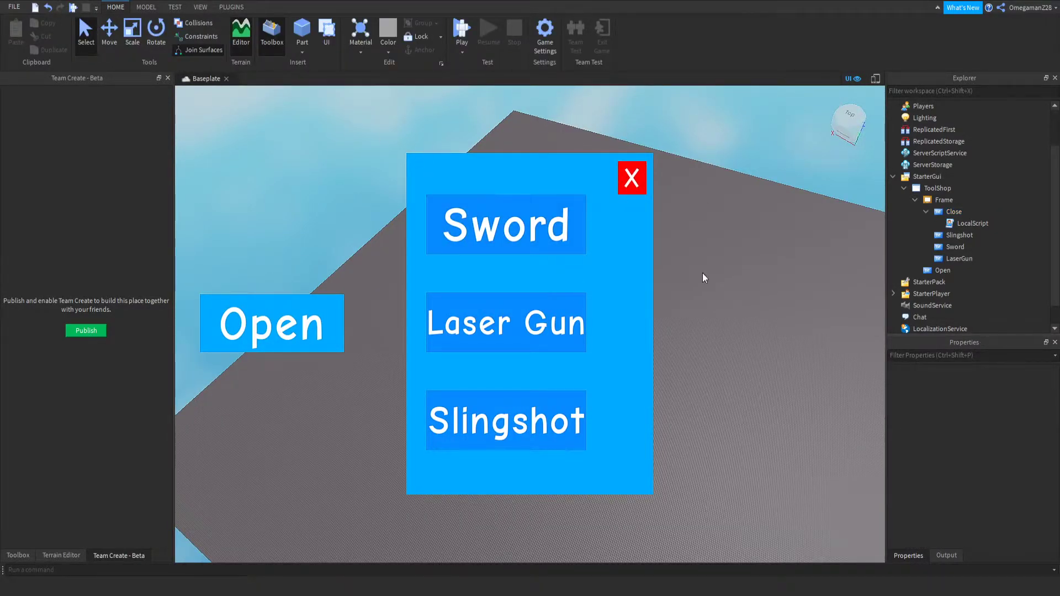
{"action": "left_click", "coordinate": [926, 212]}
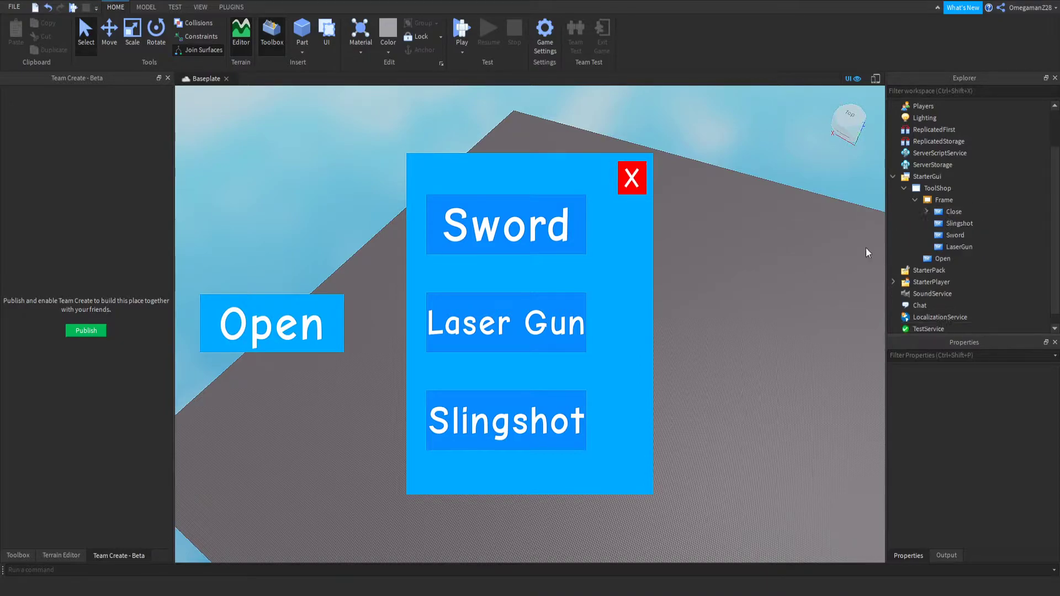
{"action": "left_click", "coordinate": [953, 258]}
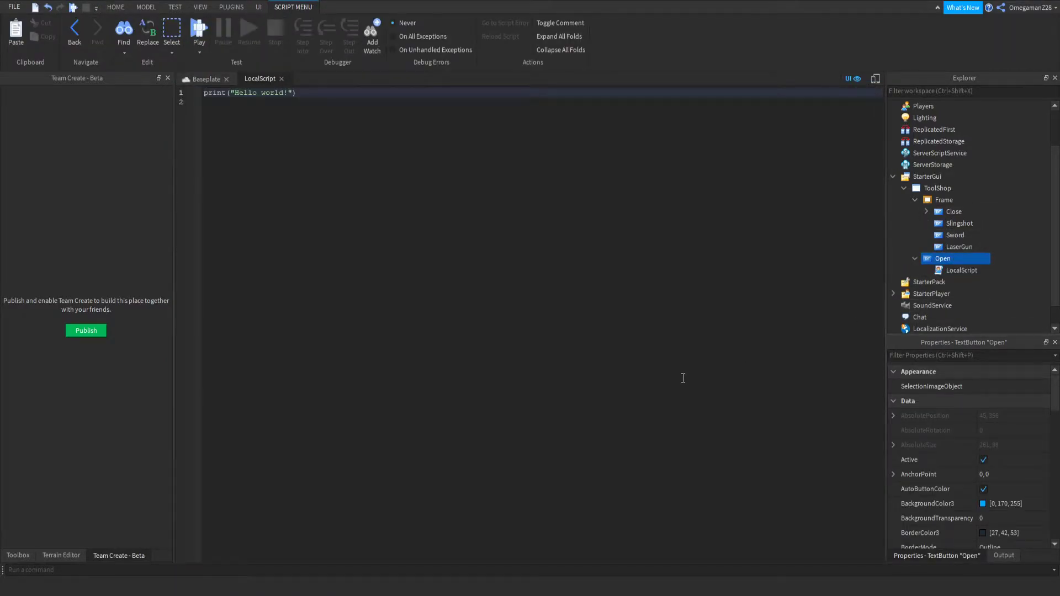
{"action": "key", "text": "ctrl+a"}
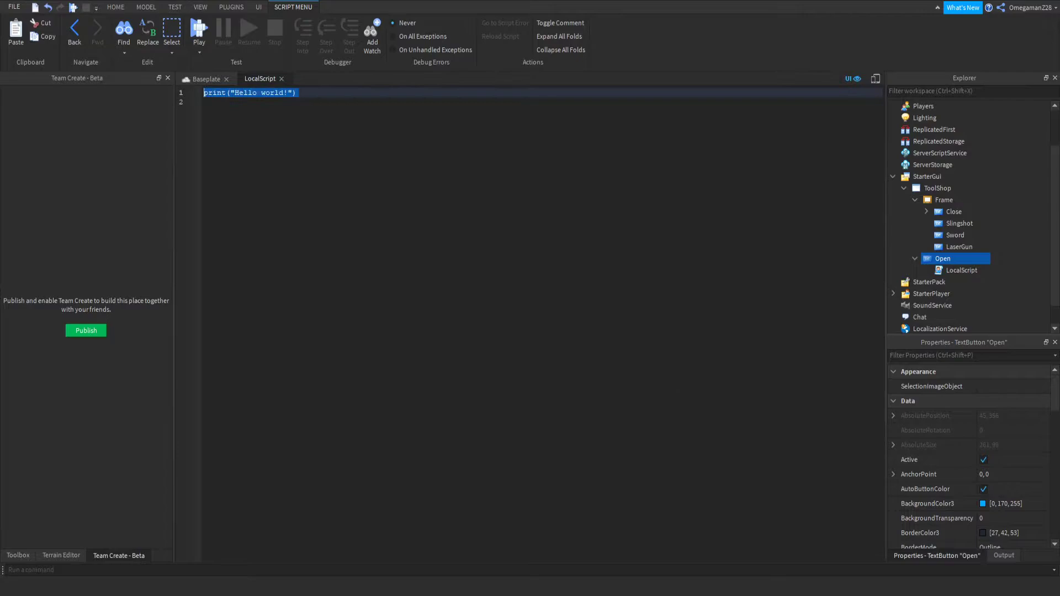
{"action": "type", "text": "script."}
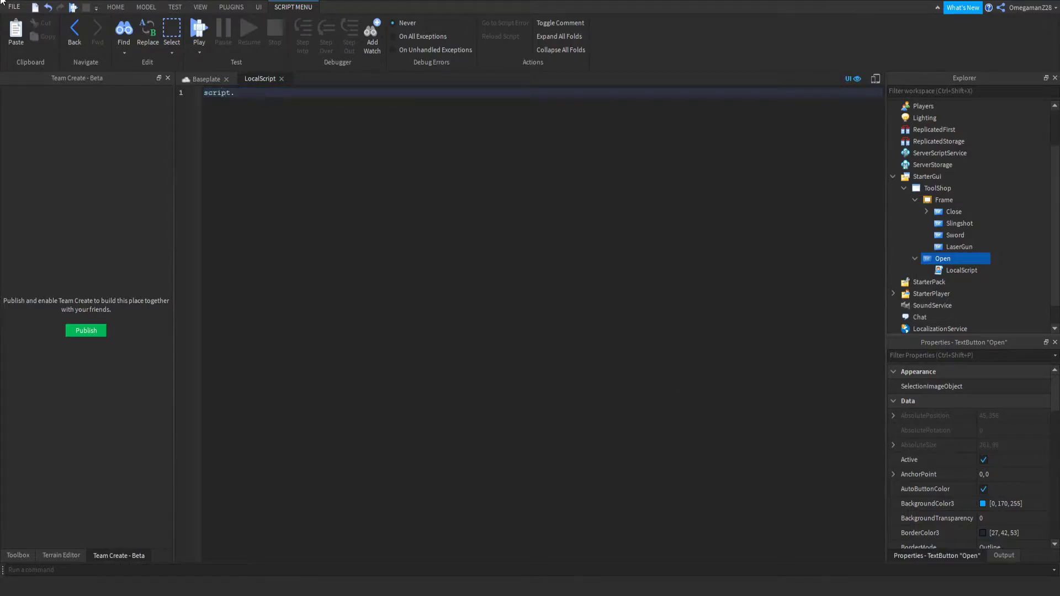
{"action": "type", "text": "Parent."}
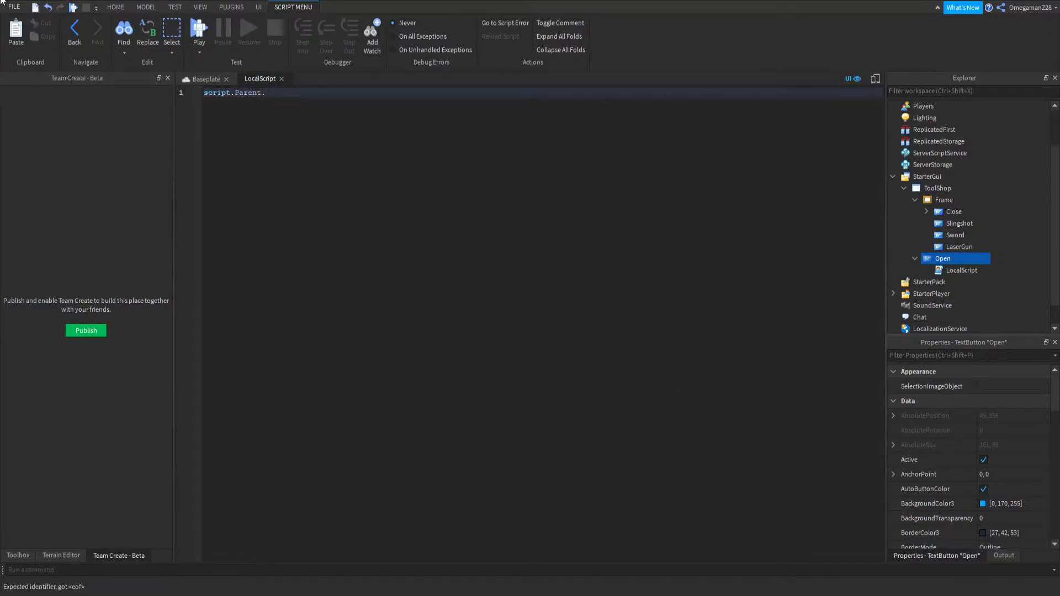
{"action": "type", "text": "MouseButton1Click:Connect(function)"}
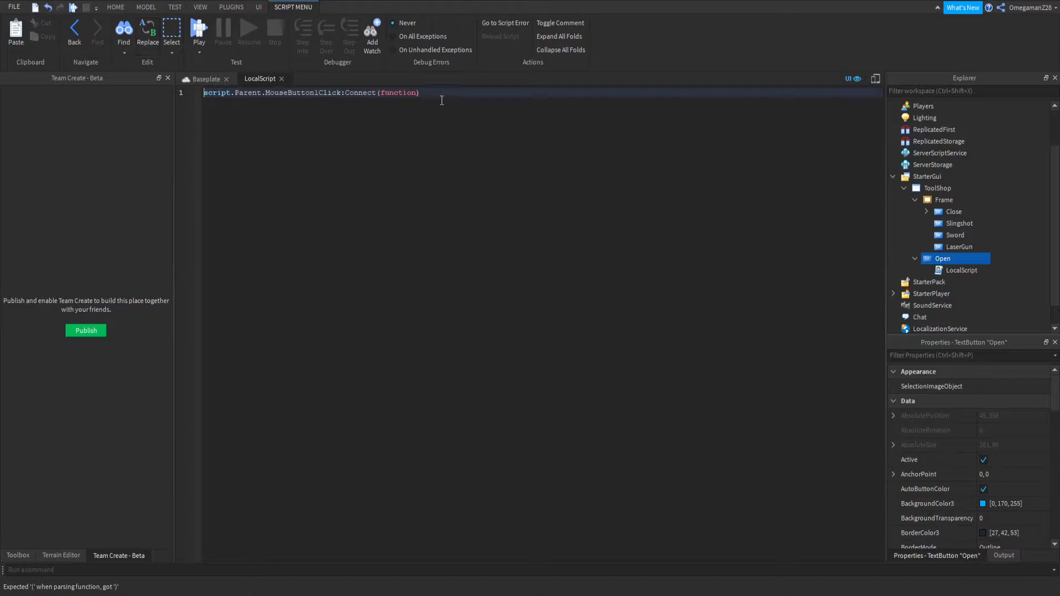
{"action": "type", "text": "()"}
{"action": "key", "text": "Return"}
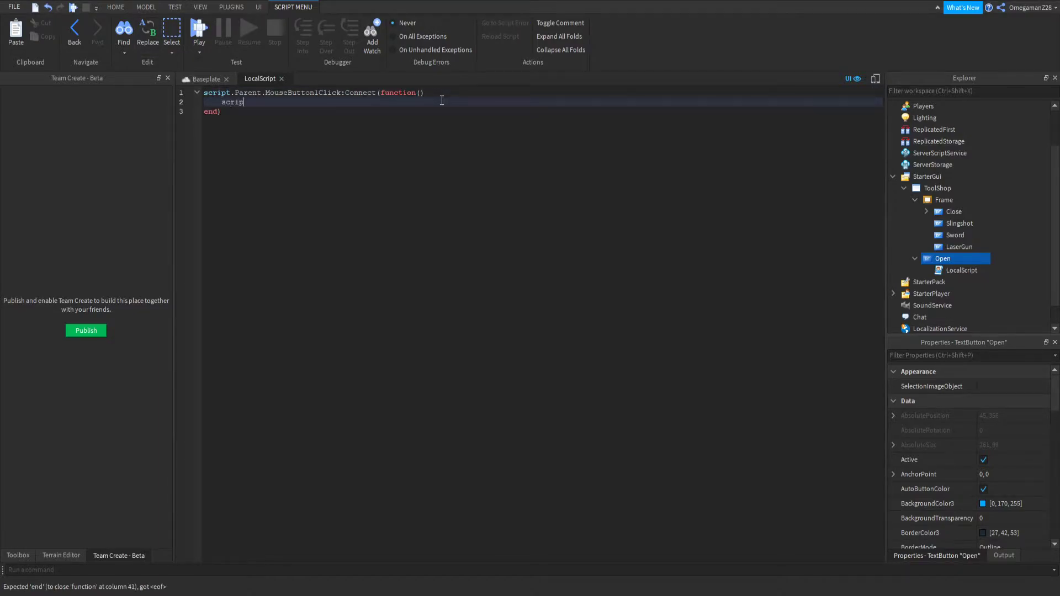
Make the Open button's click function show the frame with script.Parent.Parent.Frame.Visible = true, and close the script.
{"action": "type", "text": "script.Parent>PhysicalProperties"}
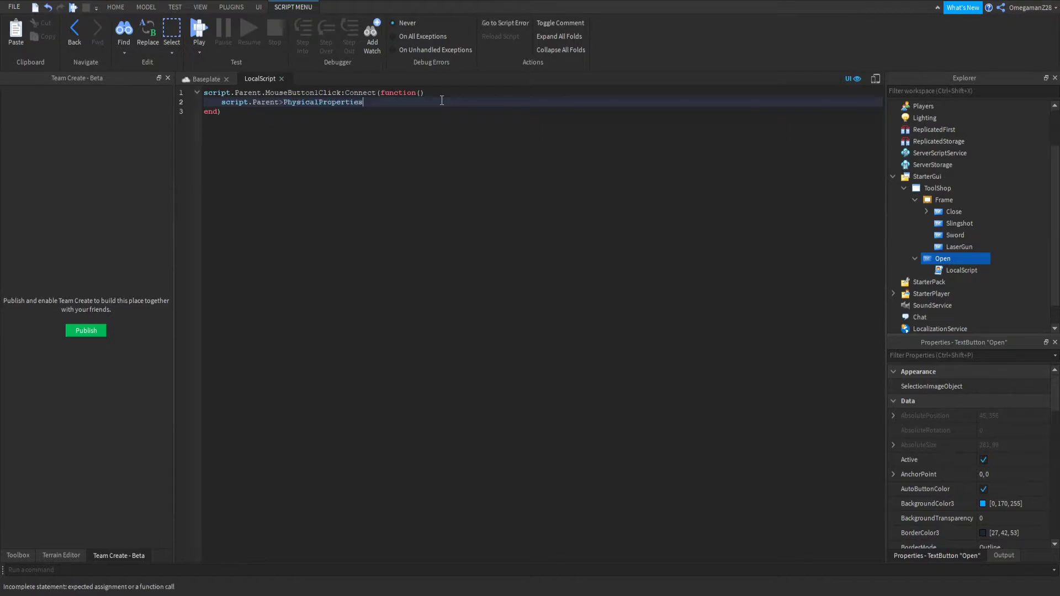
{"action": "key", "text": "BackSpace"}
{"action": "key", "text": "BackSpace"}
{"action": "key", "text": "BackSpace"}
{"action": "key", "text": "BackSpace"}
{"action": "key", "text": "BackSpace"}
{"action": "key", "text": "BackSpace"}
{"action": "key", "text": "BackSpace"}
{"action": "key", "text": "BackSpace"}
{"action": "key", "text": "BackSpace"}
{"action": "key", "text": "BackSpace"}
{"action": "key", "text": "BackSpace"}
{"action": "key", "text": "BackSpace"}
{"action": "key", "text": "BackSpace"}
{"action": "key", "text": "BackSpace"}
{"action": "key", "text": "BackSpace"}
{"action": "key", "text": "BackSpace"}
{"action": "key", "text": "BackSpace"}
{"action": "type", "text": "arent"}
{"action": "type", "text": ">for"}
{"action": "key", "text": "BackSpace"}
{"action": "key", "text": "BackSpace"}
{"action": "key", "text": "BackSpace"}
{"action": "key", "text": "BackSpace"}
{"action": "type", "text": ".Frame.Visible"}
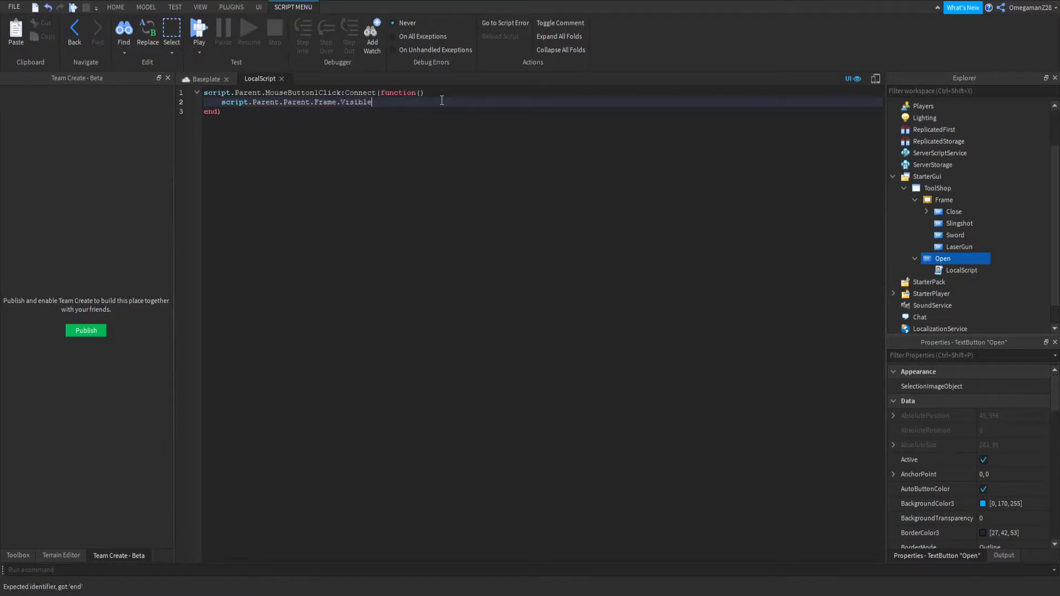
{"action": "type", "text": " = "}
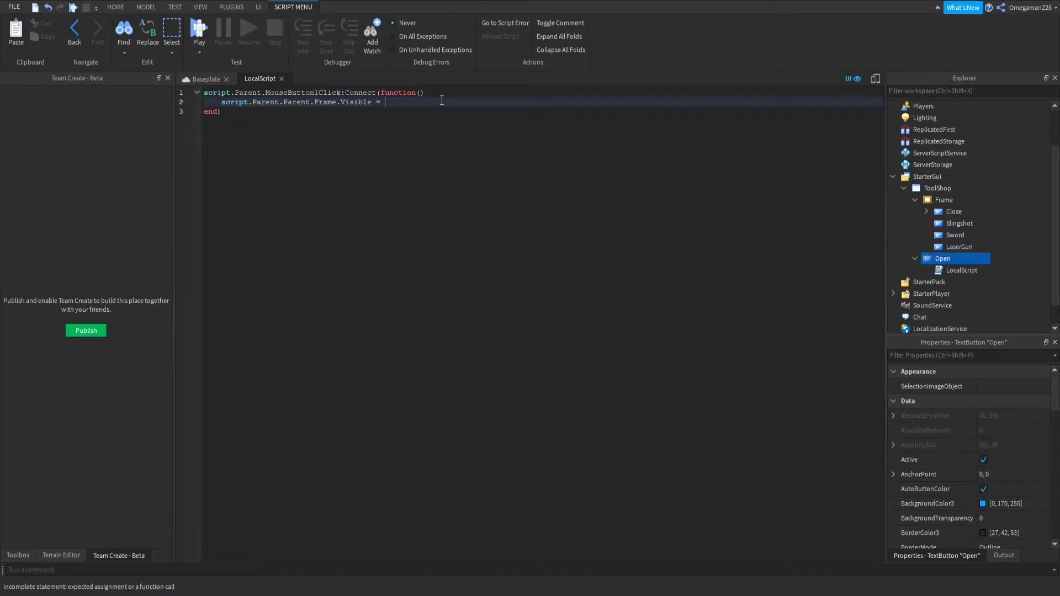
{"action": "type", "text": "true"}
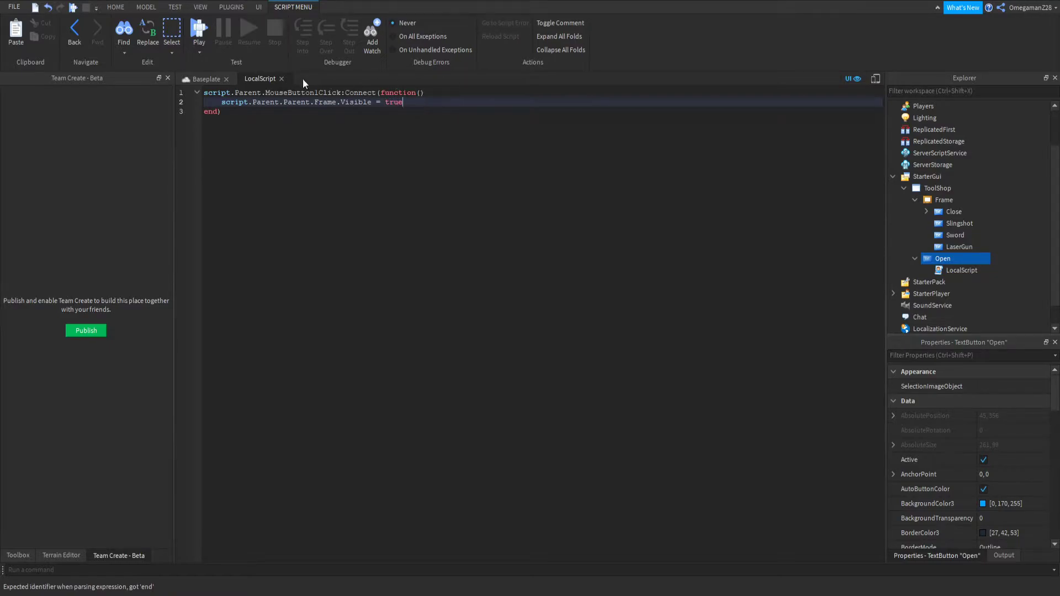
{"action": "left_click", "coordinate": [282, 79]}
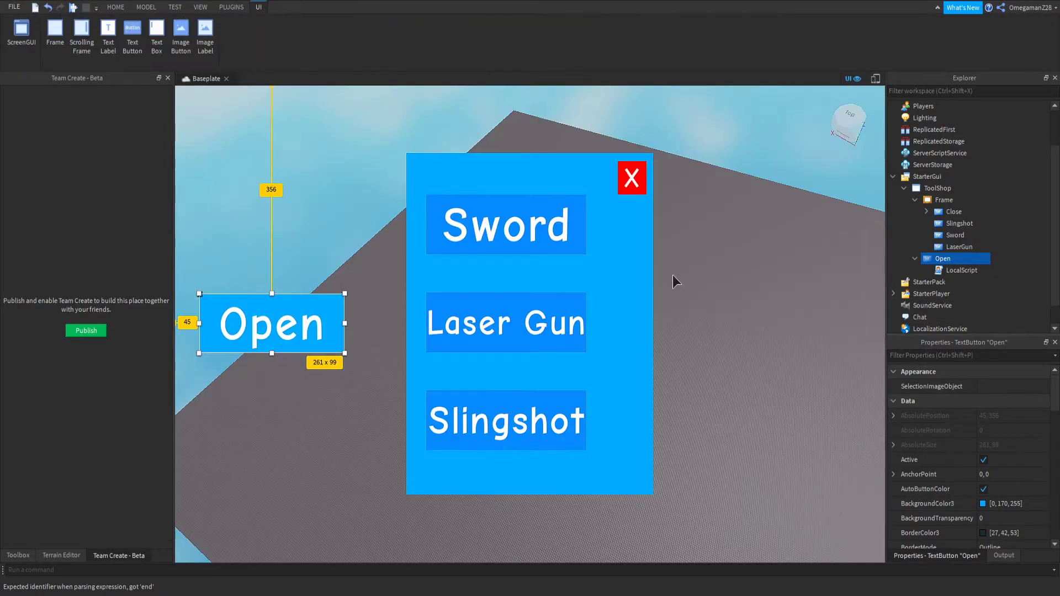
Turn off the Visible property of the ToolShop's Frame so the shop starts hidden.
{"action": "left_click", "coordinate": [936, 213]}
{"action": "left_click", "coordinate": [943, 200]}
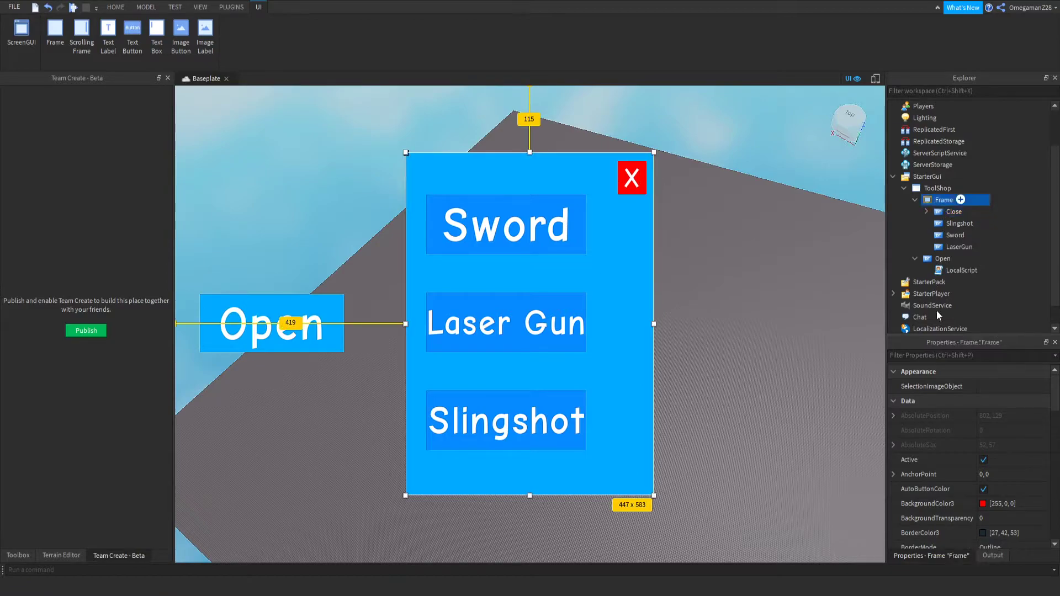
{"action": "scroll", "coordinate": [953, 444], "scroll_direction": "down", "scroll_amount": 8}
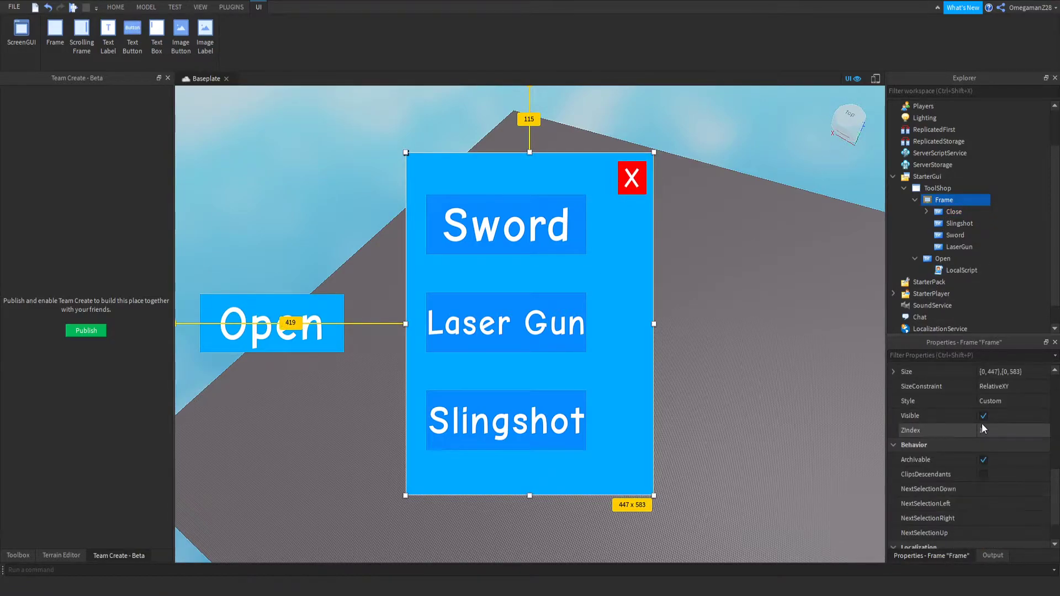
{"action": "left_click", "coordinate": [984, 416]}
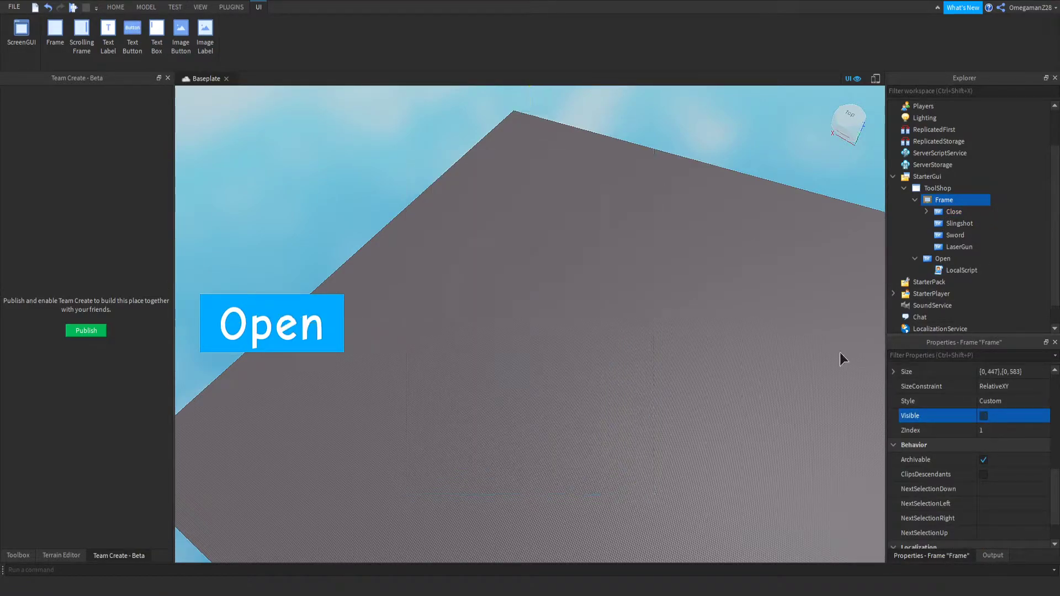
{"action": "left_click", "coordinate": [839, 353]}
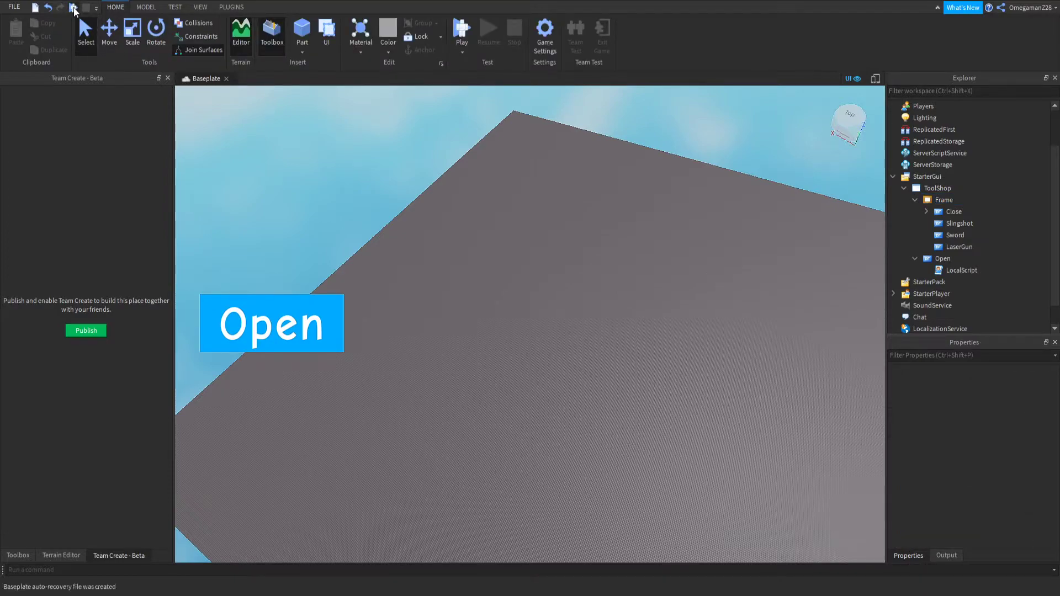
Playtest the place, opening the shop frame with Open and closing it with X, and stop the test.
{"action": "left_click", "coordinate": [74, 8]}
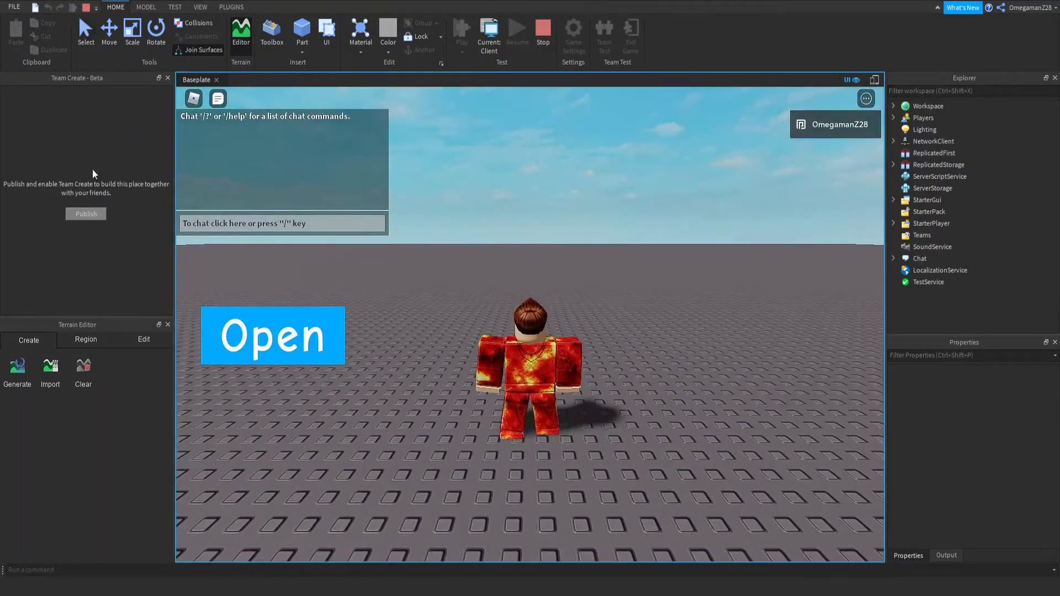
{"action": "left_click", "coordinate": [253, 349]}
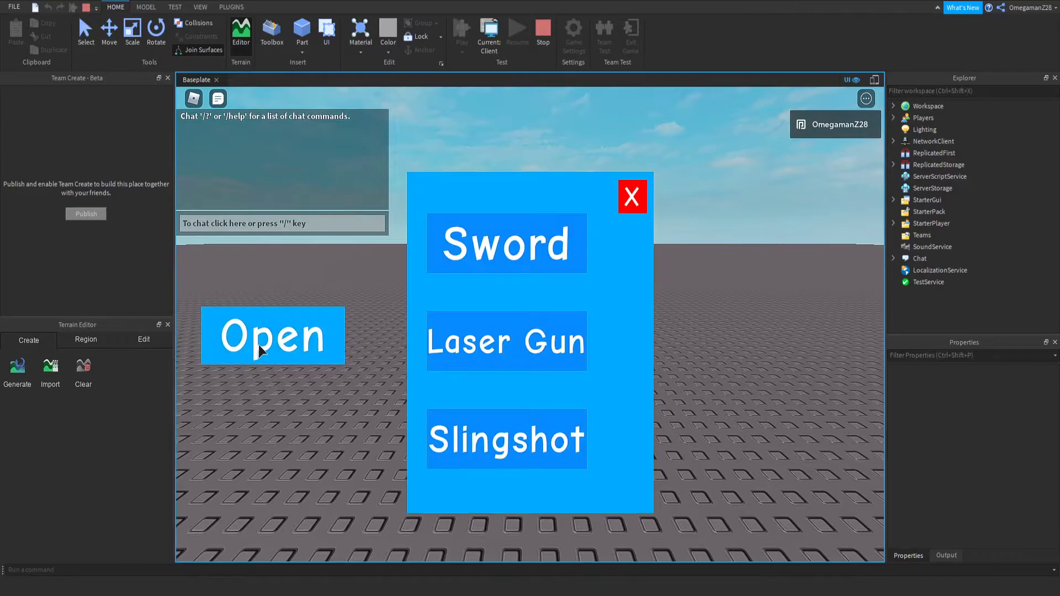
{"action": "key", "text": "w"}
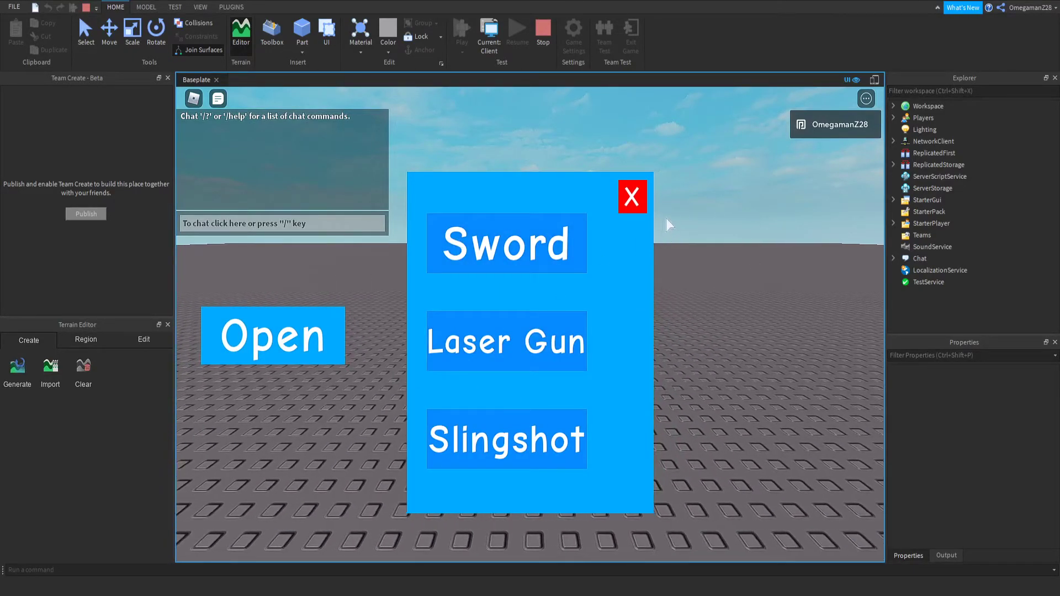
{"action": "left_click", "coordinate": [642, 203]}
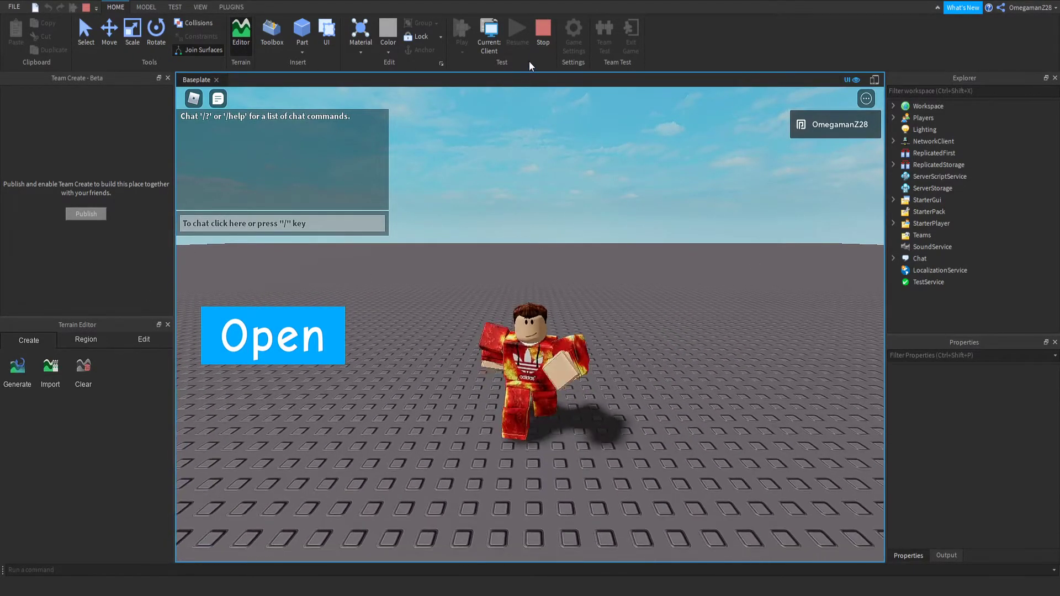
{"action": "left_click", "coordinate": [552, 34]}
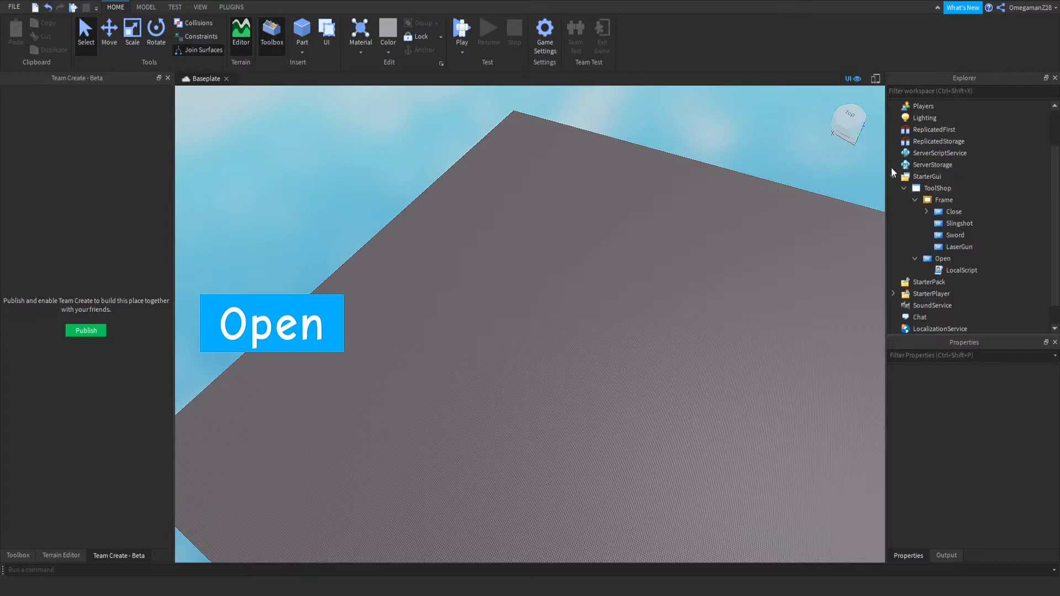
Add a Script to ServerScriptService and rename it as leaderstats.
{"action": "left_click", "coordinate": [976, 151]}
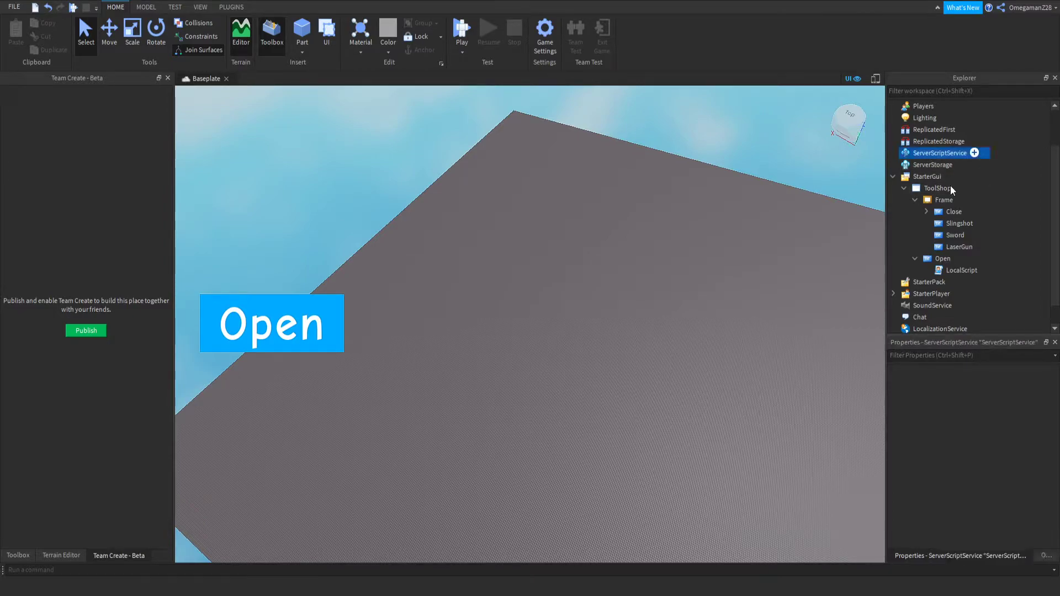
{"action": "left_click", "coordinate": [928, 203]}
{"action": "left_click_drag", "start_coordinate": [688, 301], "coordinate": [28, 24]}
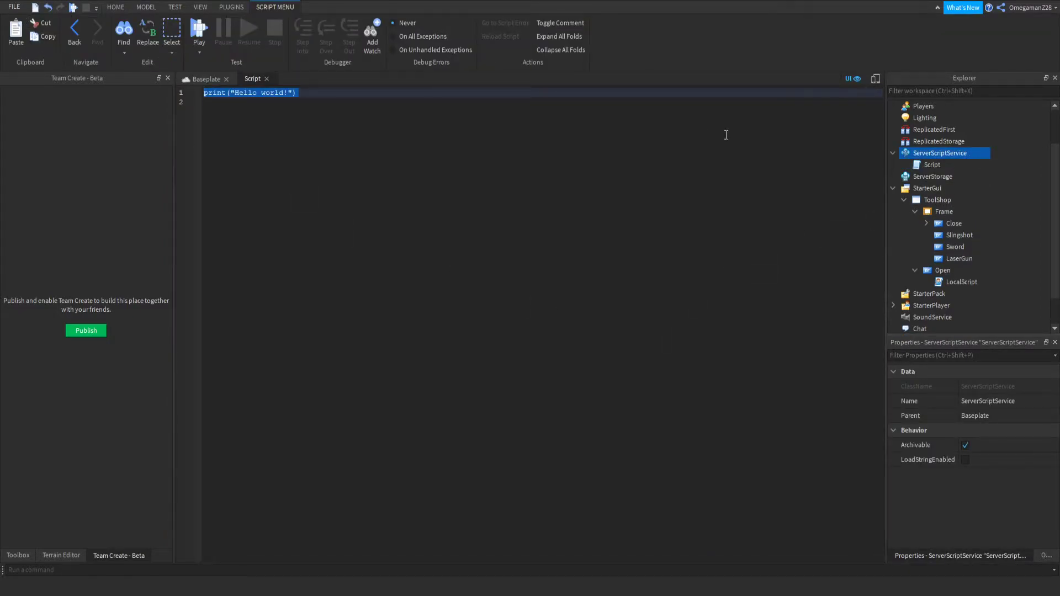
{"action": "left_click", "coordinate": [930, 167]}
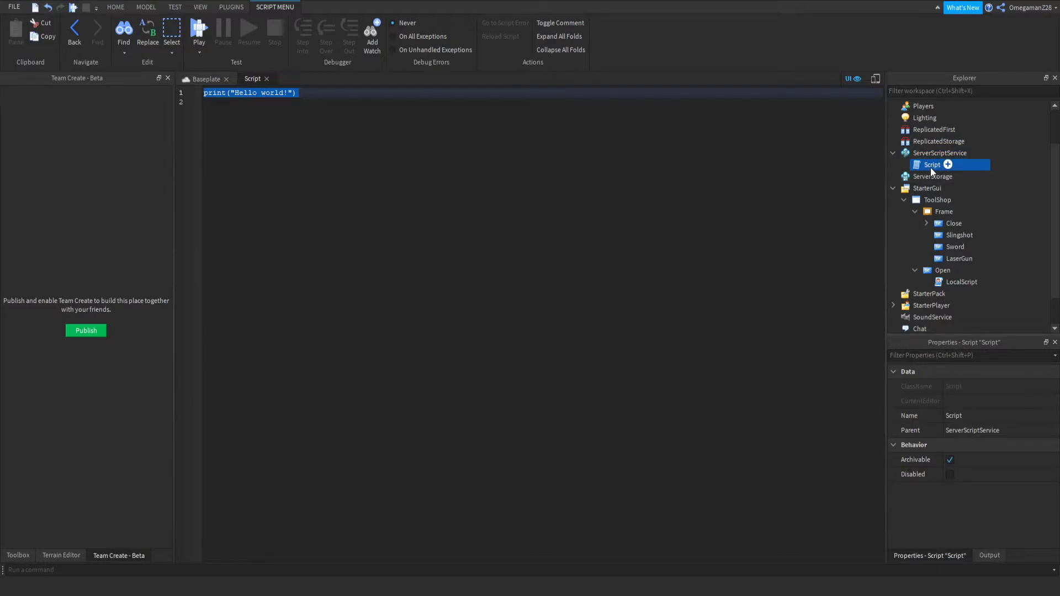
{"action": "type", "text": "leaderstats"}
{"action": "key", "text": "Return"}
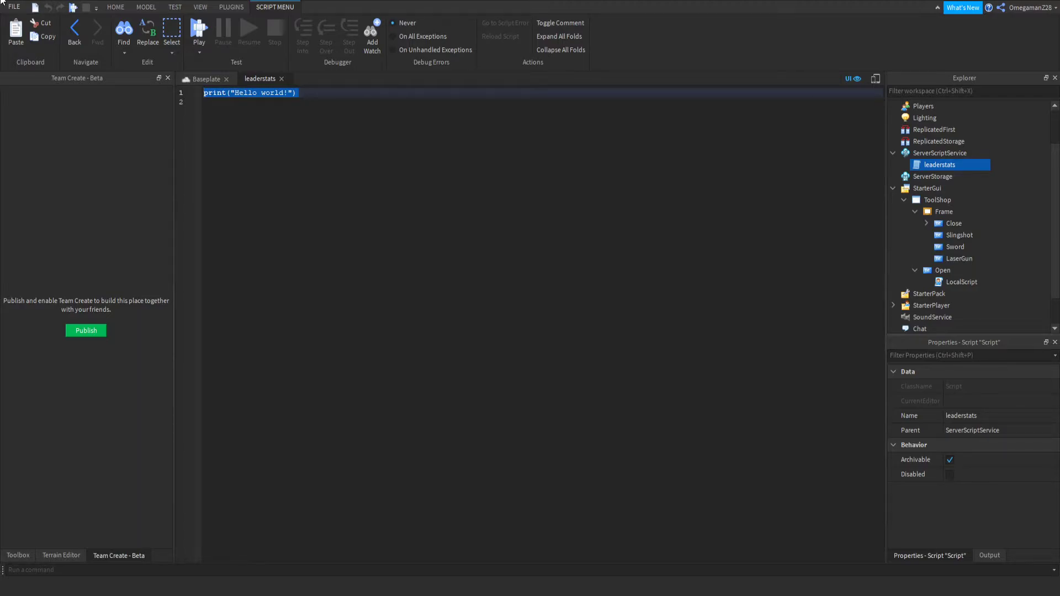
Replace the leaderstats script's default code with a function connected to game.Players.PlayerAdded.
{"action": "type", "text": "game.Players.L"}
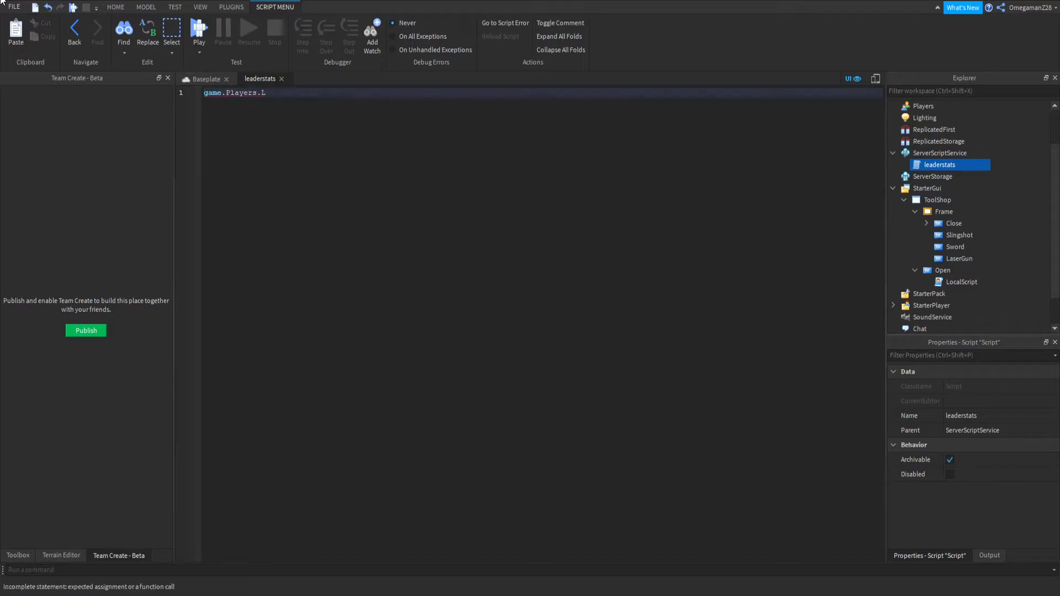
{"action": "key", "text": "BackSpace"}
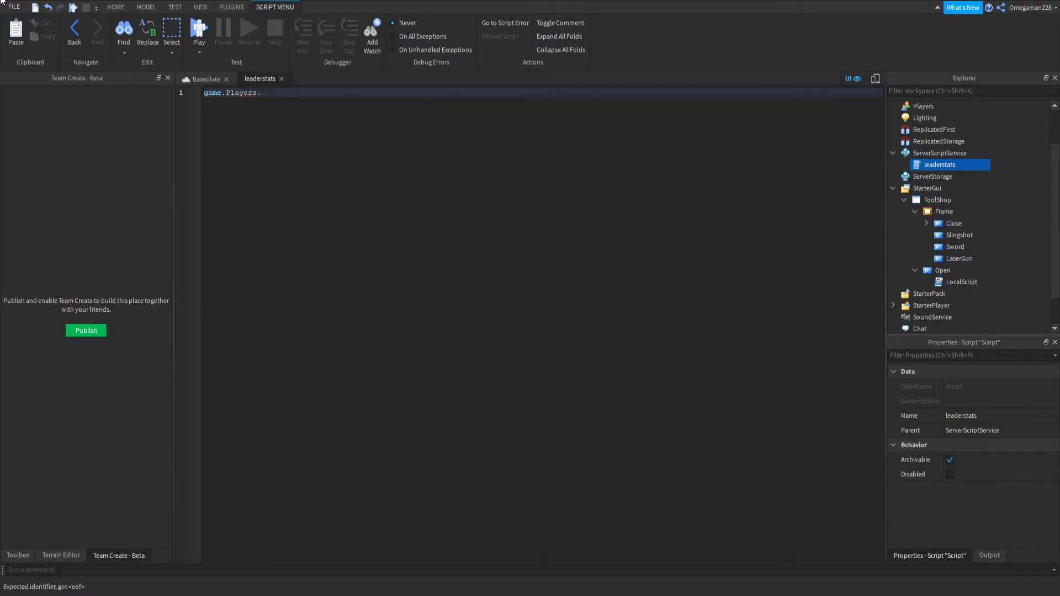
{"action": "type", "text": "PlayerAdded"}
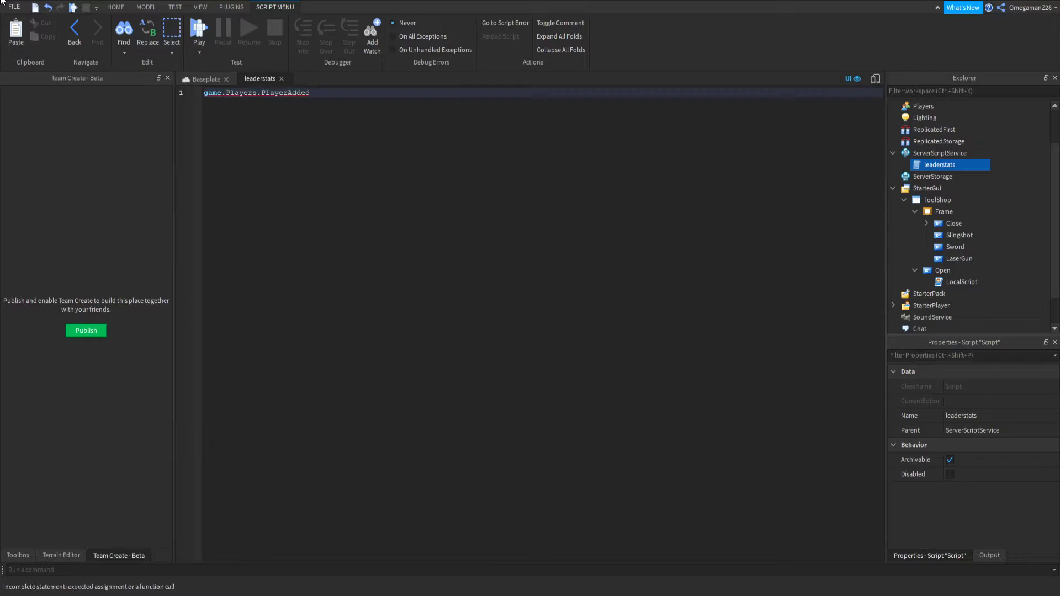
{"action": "type", "text": ":Connect()function()"}
{"action": "key", "text": "Return"}
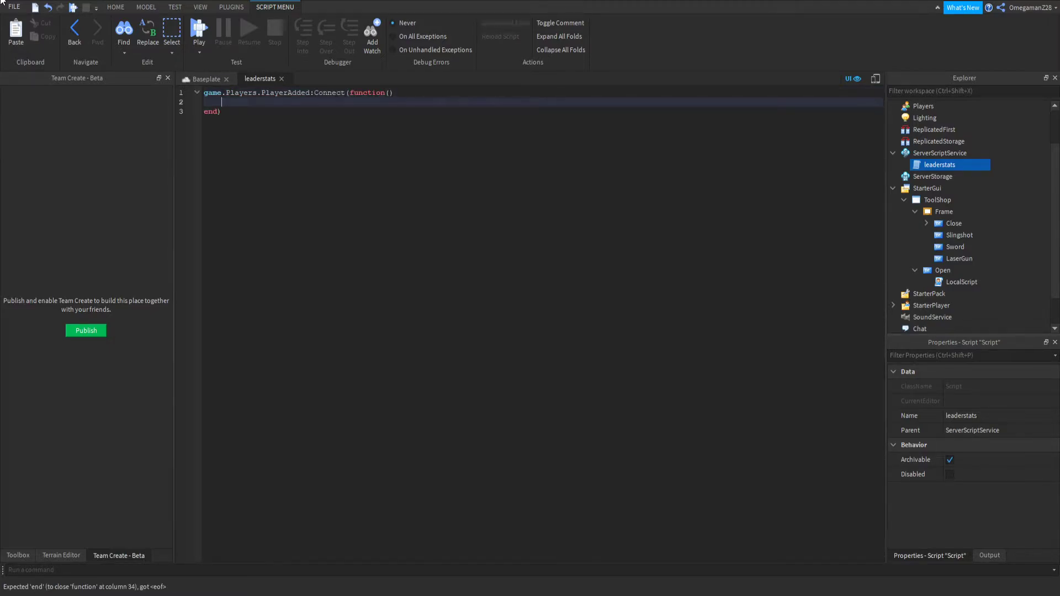
Declare a local variable leaderstats in the PlayerAdded function as Instance.new("Folder").
{"action": "type", "text": "local leaderstats"}
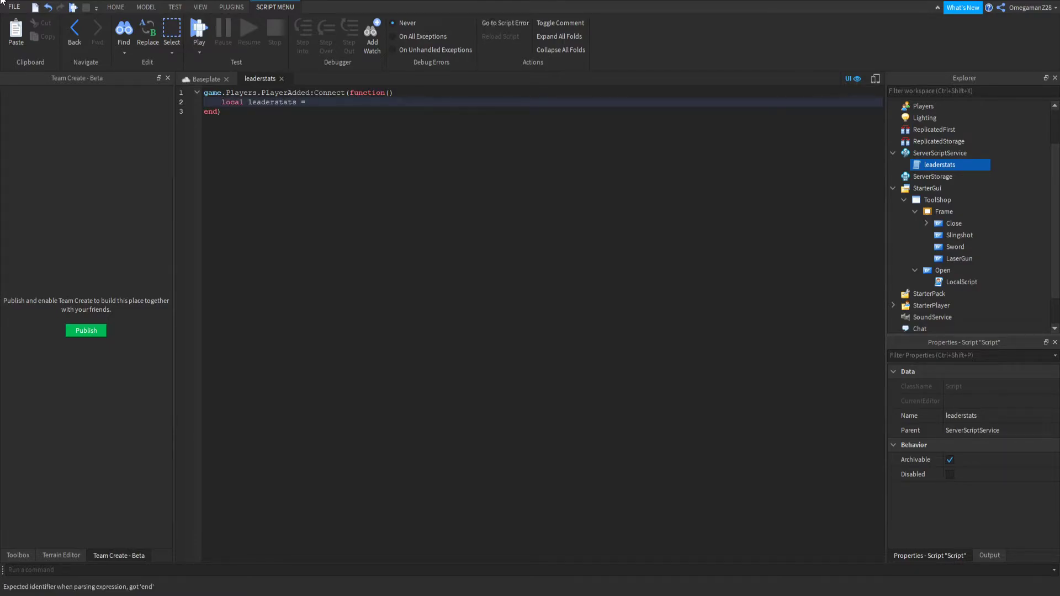
{"action": "type", "text": " = Instance.new(\"Folder\")"}
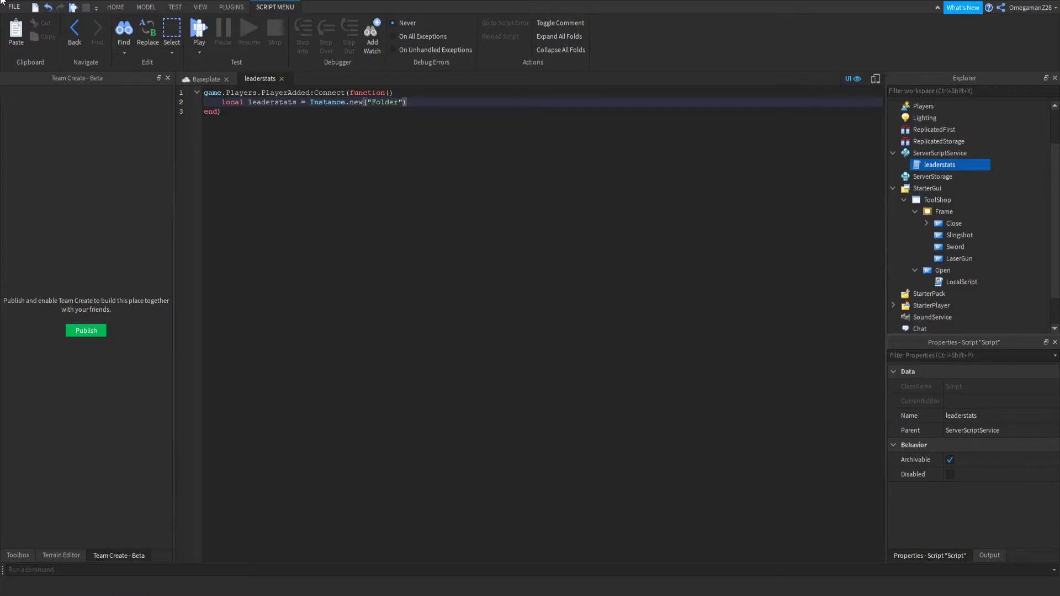
Set the new folder's name with leaderstats.Name = "leaderstats".
{"action": "key", "text": "Return"}
{"action": "type", "text": "le"}
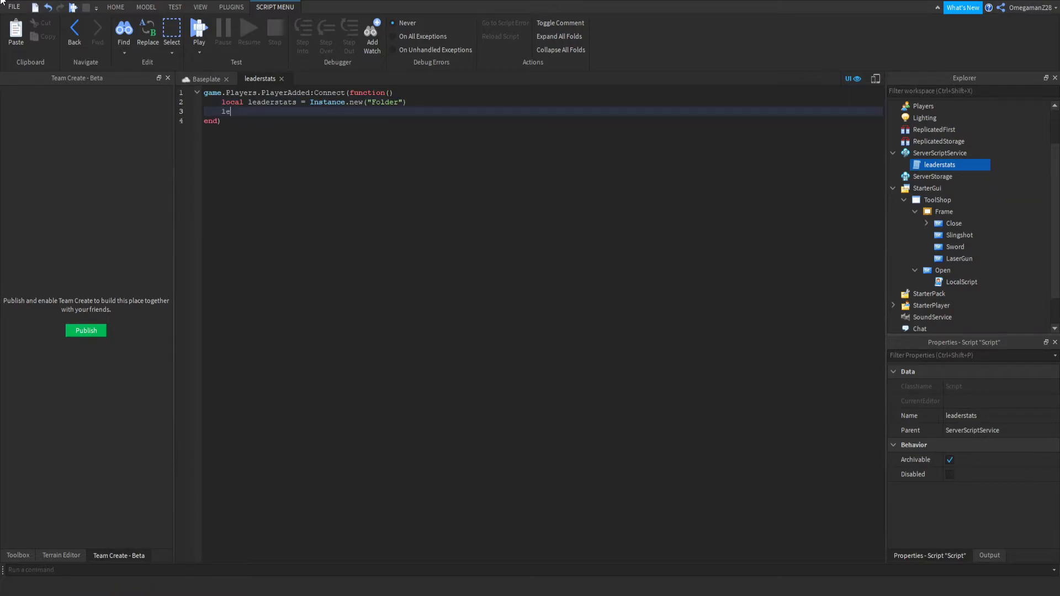
{"action": "type", "text": "aderstats"}
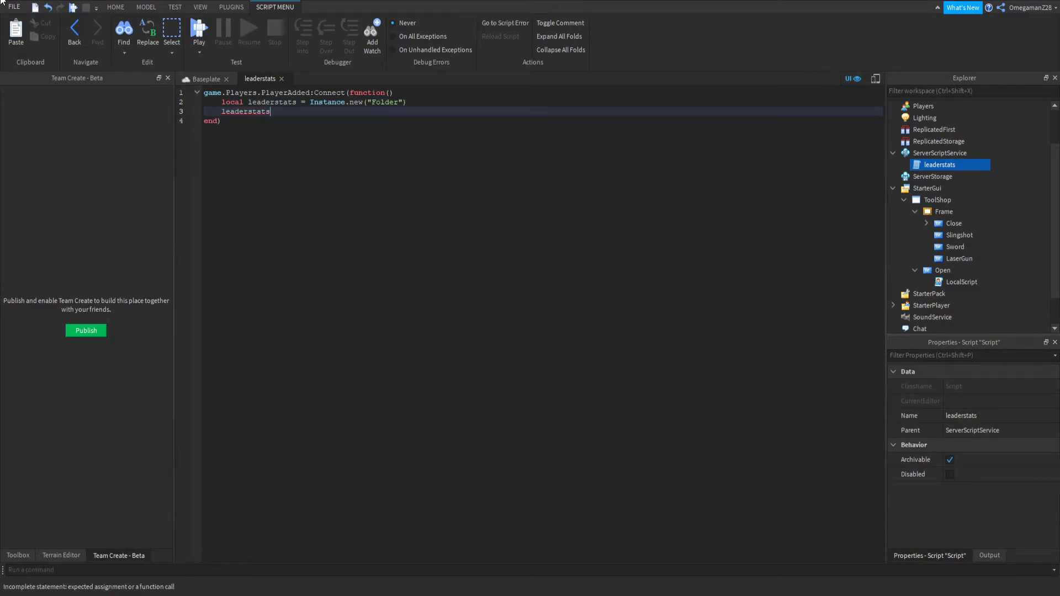
{"action": "type", "text": ".Name = \"leaderstats"}
Parent the leaderstats folder to the player with leaderstats.Parent = player.
{"action": "key", "text": "Return"}
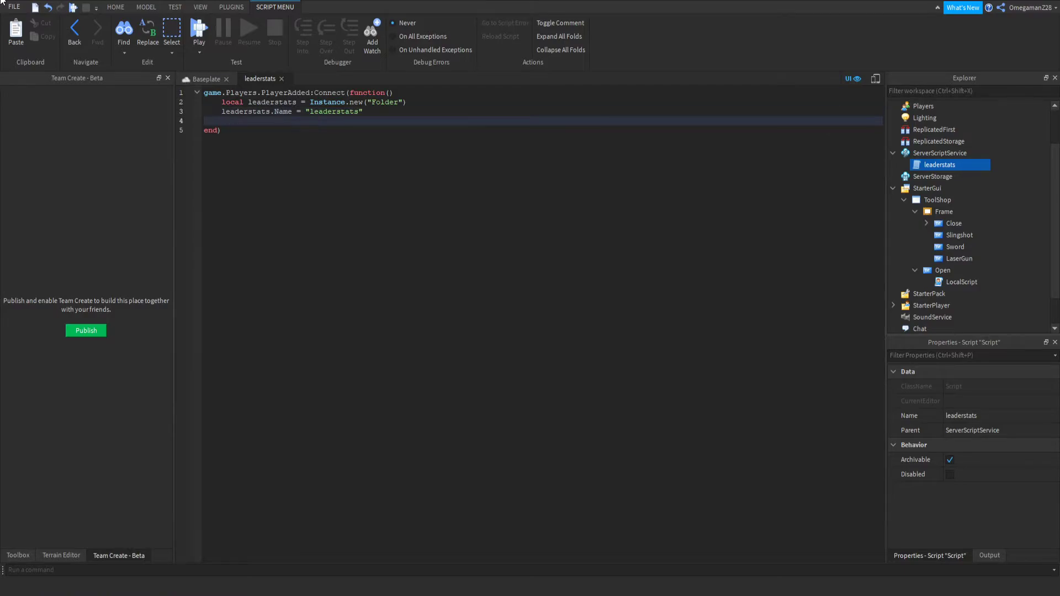
{"action": "type", "text": "leaderst"}
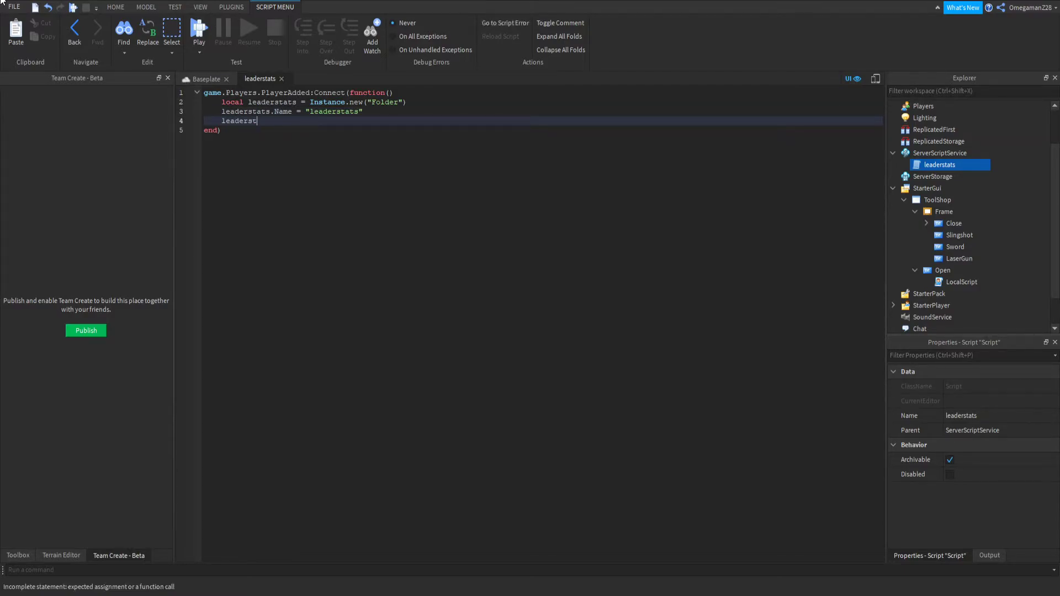
{"action": "type", "text": "ats.Parent = player"}
{"action": "key", "text": "Return"}
{"action": "key", "text": "Return"}
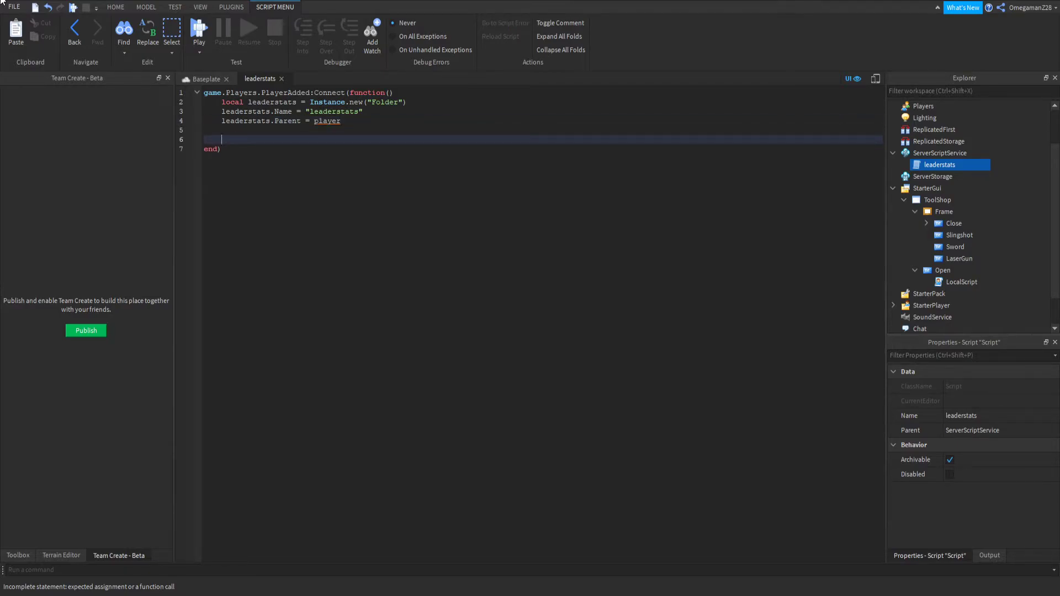
Declare a local variable cash in the PlayerAdded function as Instance.new("IntValue").
{"action": "type", "text": "ca"}
{"action": "type", "text": "le"}
{"action": "type", "text": "cash"}
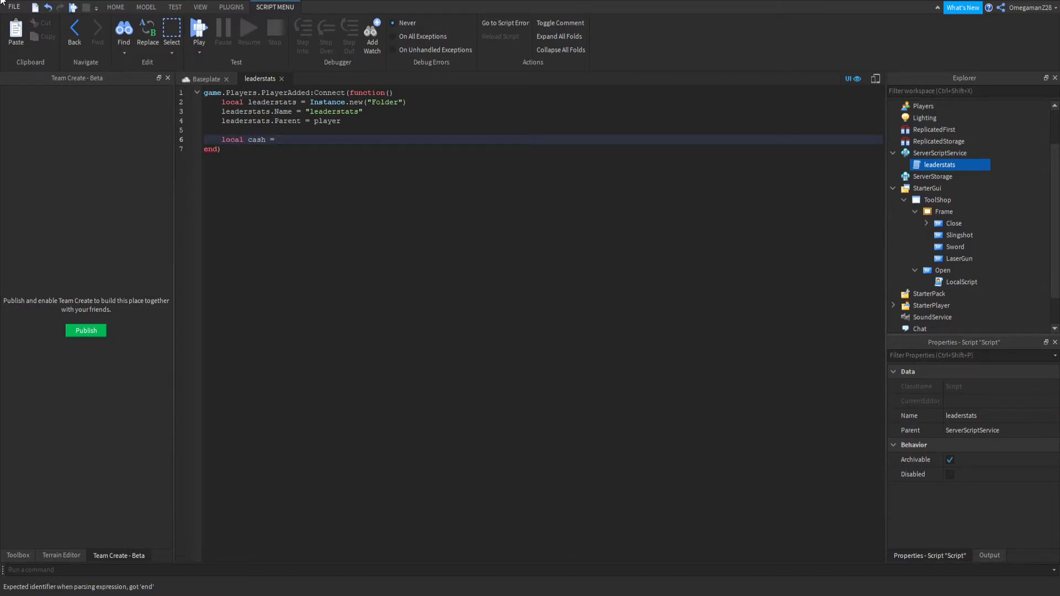
{"action": "type", "text": " = Instance.new(\"IntValue"}
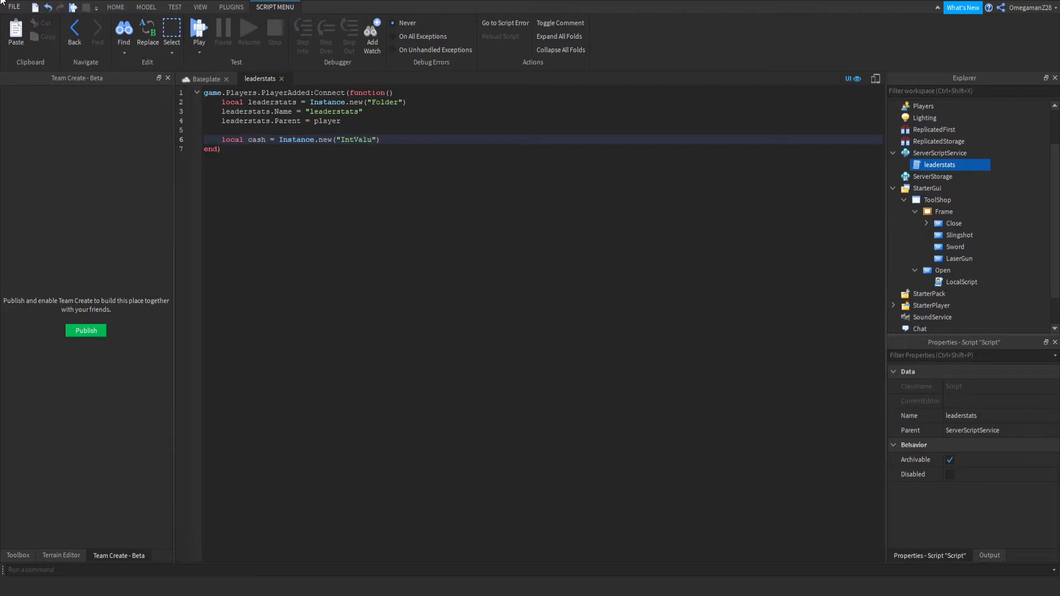
{"action": "key", "text": "Right"}
{"action": "key", "text": "Return"}
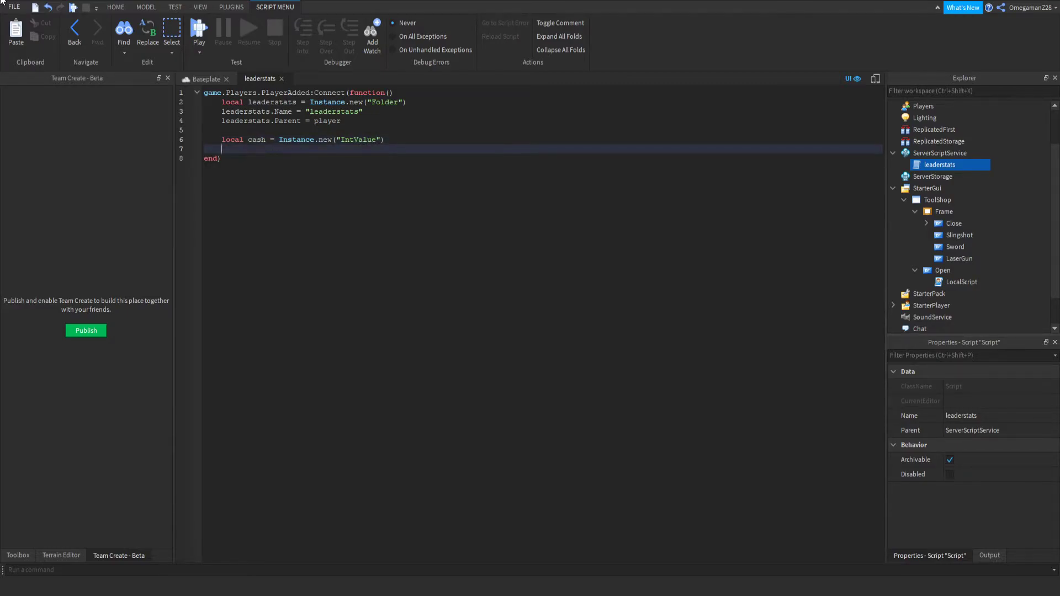
Set cash.Name = "Cash" and cash.Value = 100 below the cash declaration.
{"action": "type", "text": "cash.Name"}
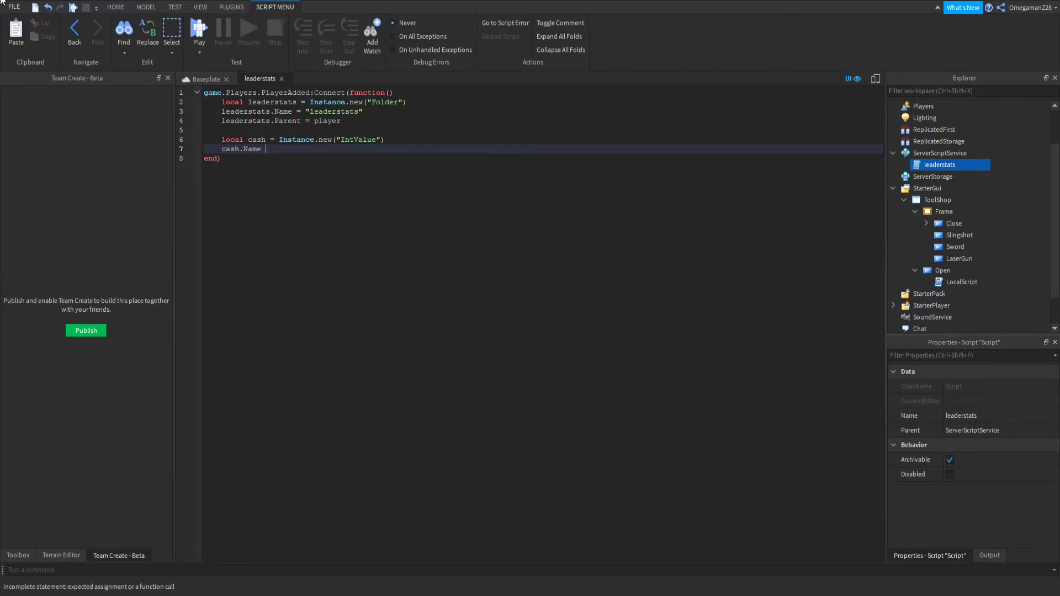
{"action": "type", "text": " ="}
{"action": "key", "text": "BackSpace"}
{"action": "key", "text": "BackSpace"}
{"action": "key", "text": "BackSpace"}
{"action": "type", "text": "\"Cash"}
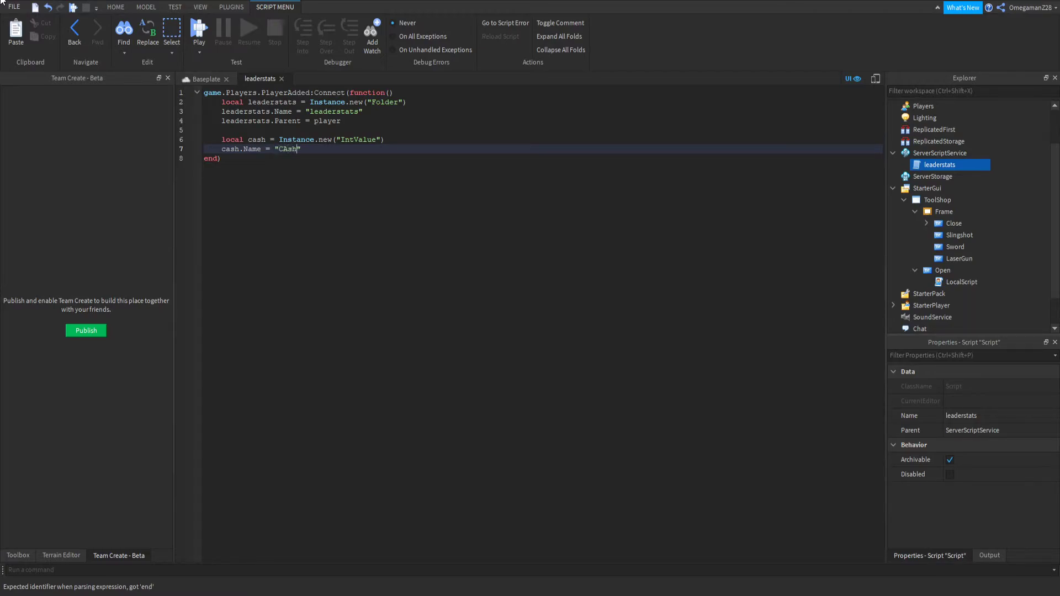
{"action": "key", "text": "BackSpace"}
{"action": "key", "text": "BackSpace"}
{"action": "key", "text": "BackSpace"}
{"action": "type", "text": "ash"}
{"action": "key", "text": "Return"}
{"action": "type", "text": "cash"}
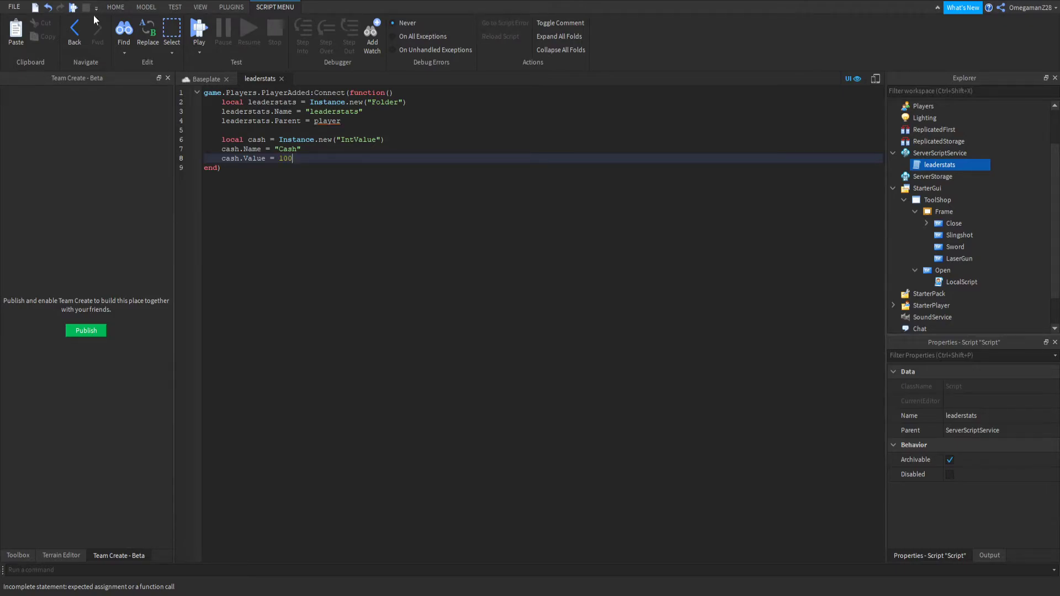
Add player as the parameter of the PlayerAdded function.
{"action": "left_click", "coordinate": [394, 94]}
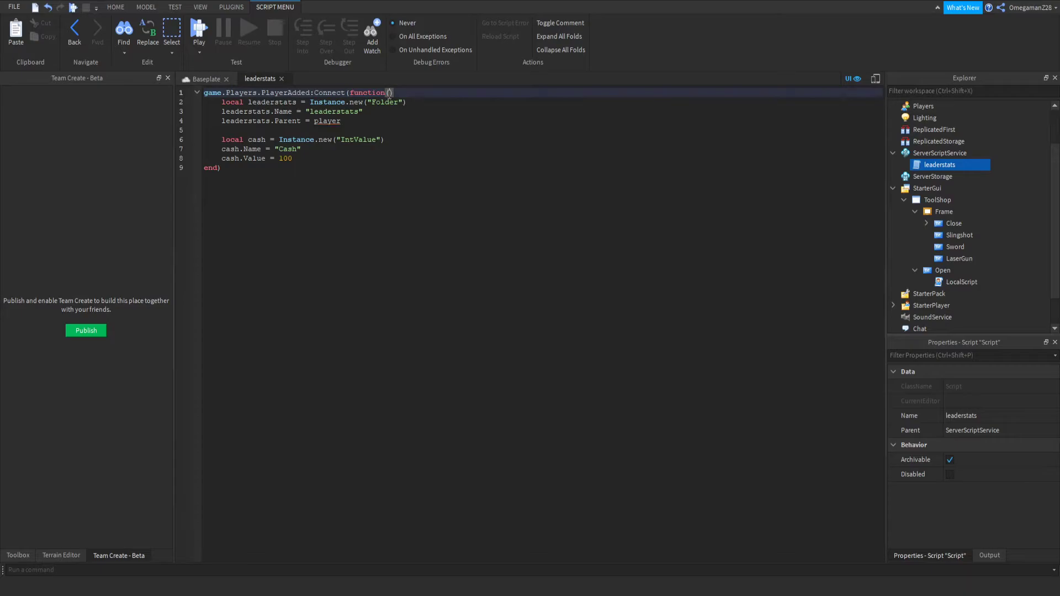
{"action": "type", "text": "player"}
{"action": "left_click", "coordinate": [403, 122]}
{"action": "left_click", "coordinate": [311, 175]}
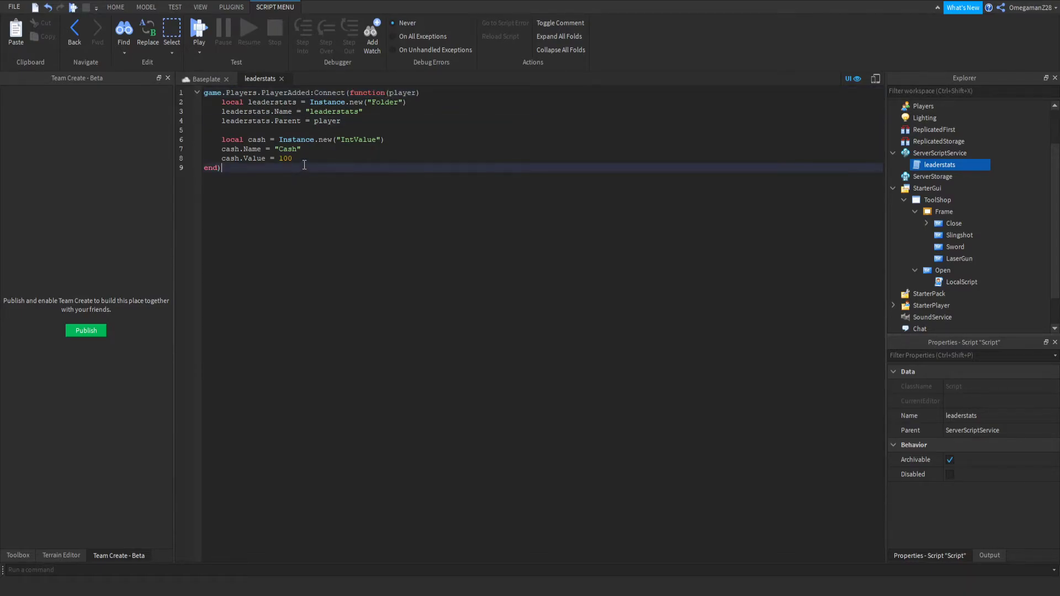
Add cash.Parent = leaderstats after the cash.Value line and close the leaderstats script.
{"action": "left_click", "coordinate": [302, 158]}
{"action": "key", "text": "Return"}
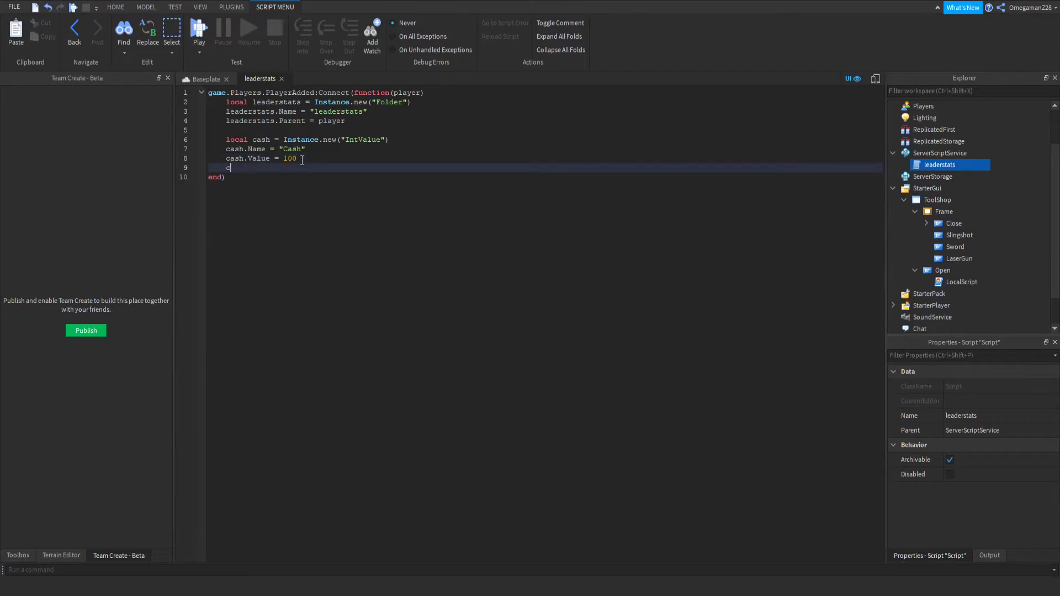
{"action": "type", "text": "cash.Parent"}
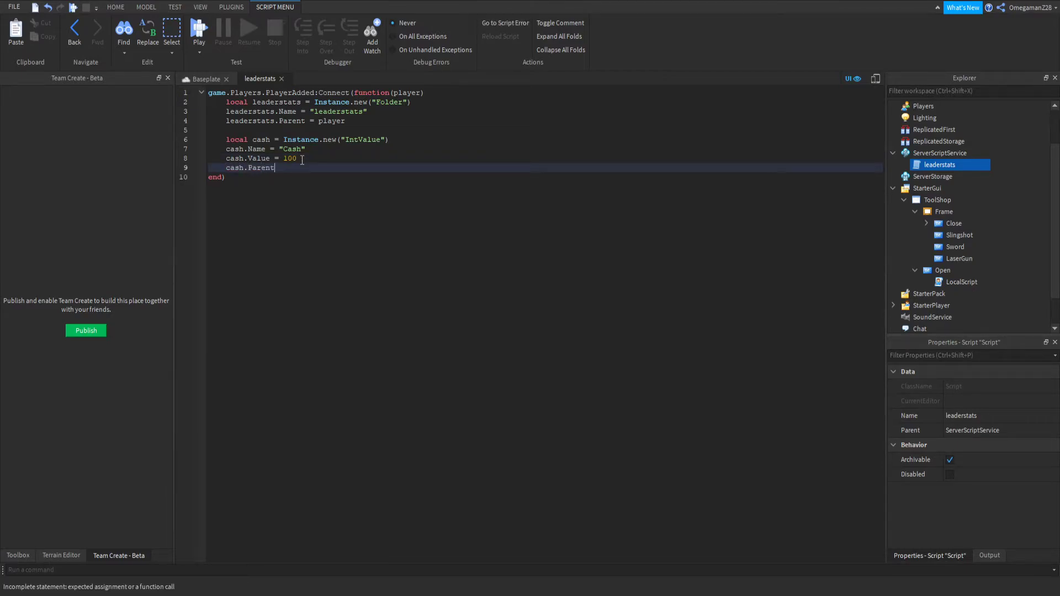
{"action": "type", "text": " = leaderstats"}
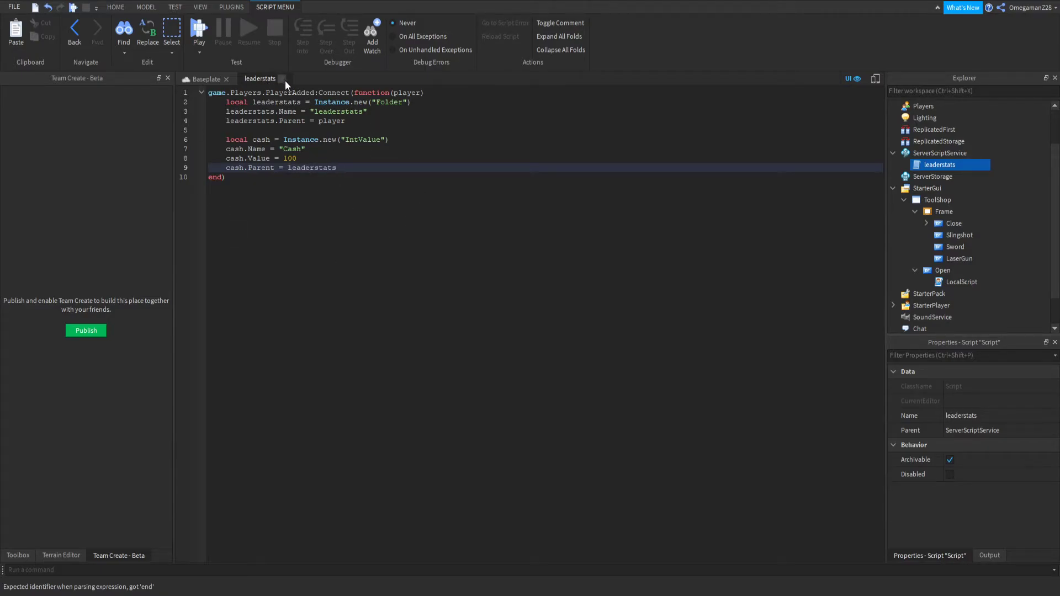
{"action": "left_click", "coordinate": [283, 79]}
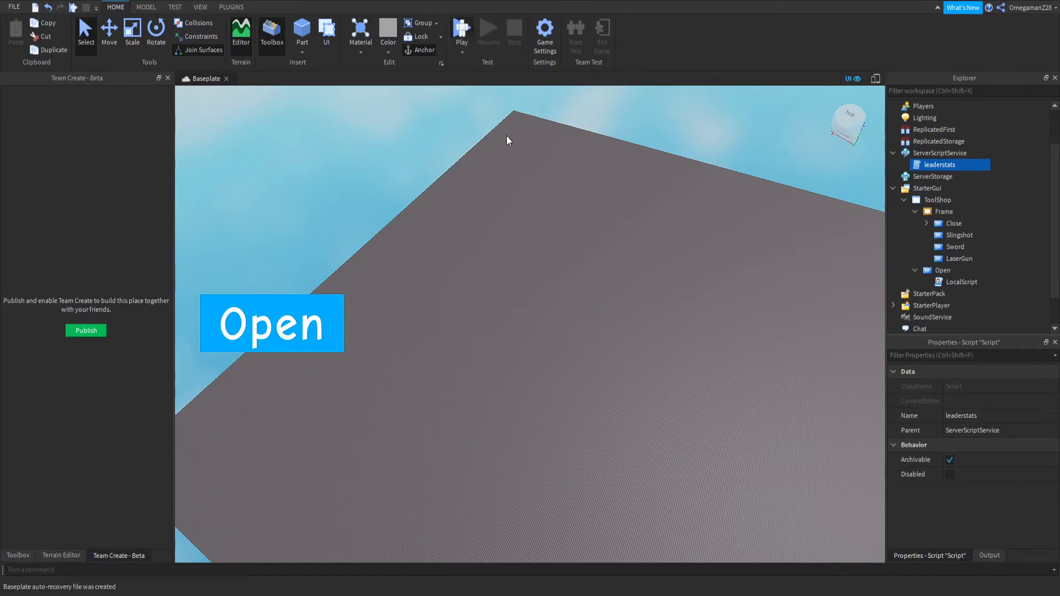
Playtest the game, walk the character around while checking the Cash leaderboard, and stop the test.
{"action": "key", "text": "F5"}
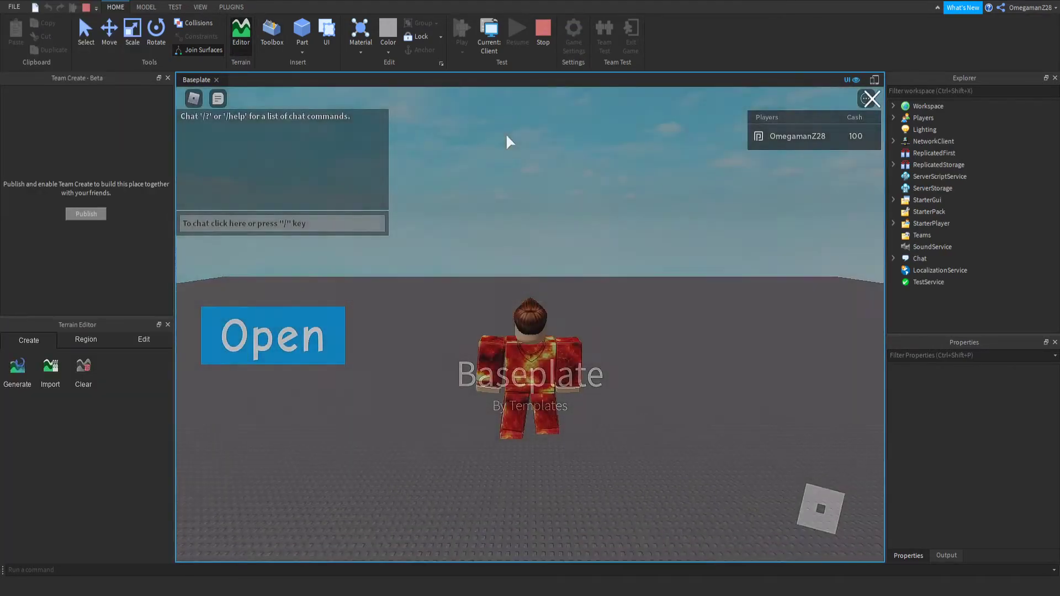
{"action": "key", "text": "a"}
{"action": "key", "text": "s"}
{"action": "key", "text": "d"}
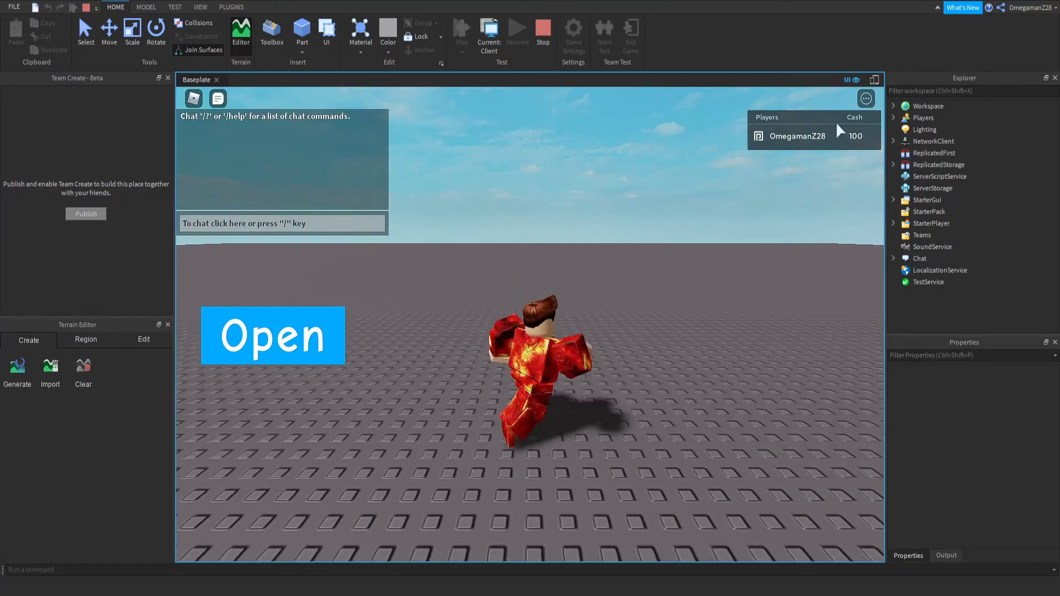
{"action": "key", "text": "w"}
{"action": "key", "text": "s"}
{"action": "key", "text": "d"}
{"action": "key", "text": "w"}
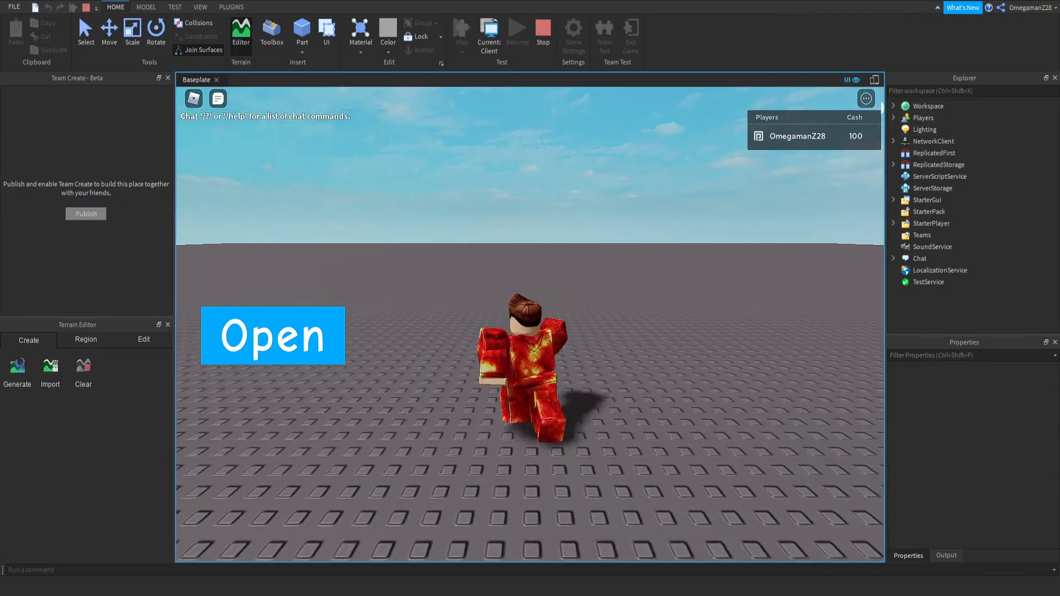
{"action": "key", "text": "a"}
{"action": "key", "text": "w"}
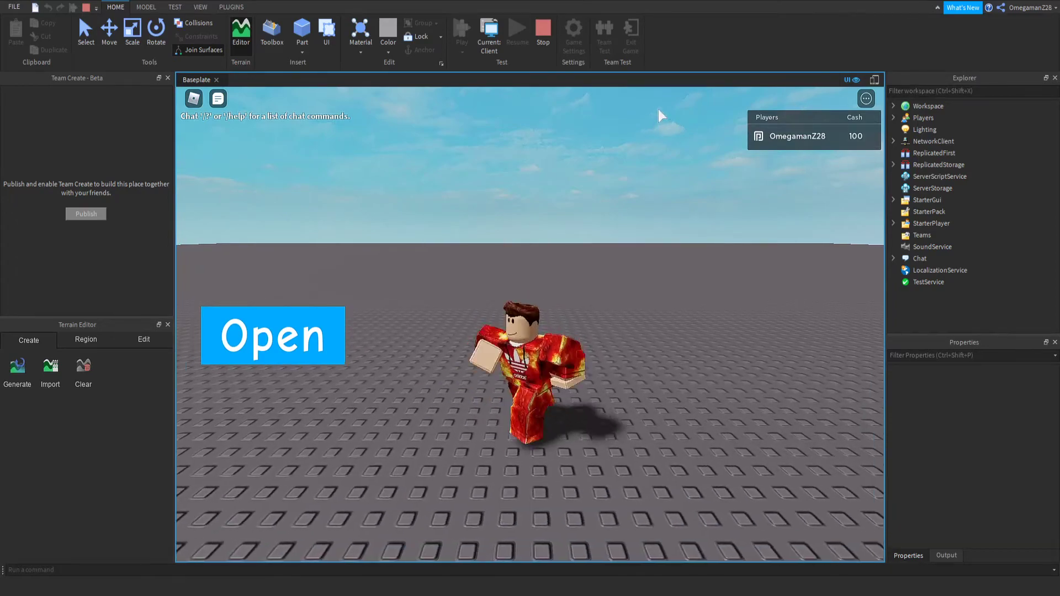
{"action": "left_click", "coordinate": [544, 42]}
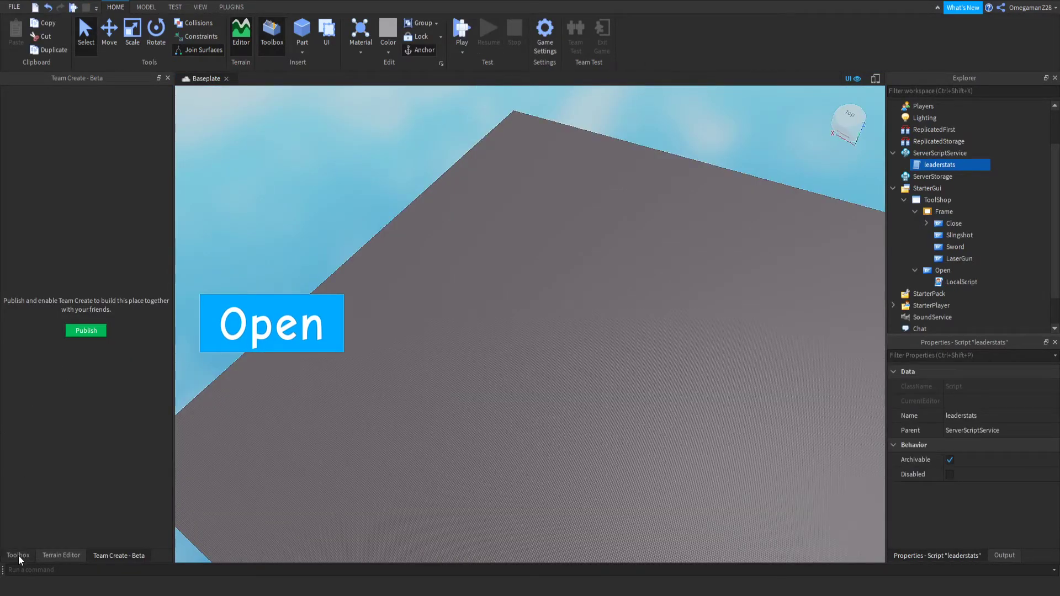
Open the Toolbox, examine the slingshot, sword and laser gun on the baseplate, and clear the Toolbox search.
{"action": "left_click", "coordinate": [18, 556]}
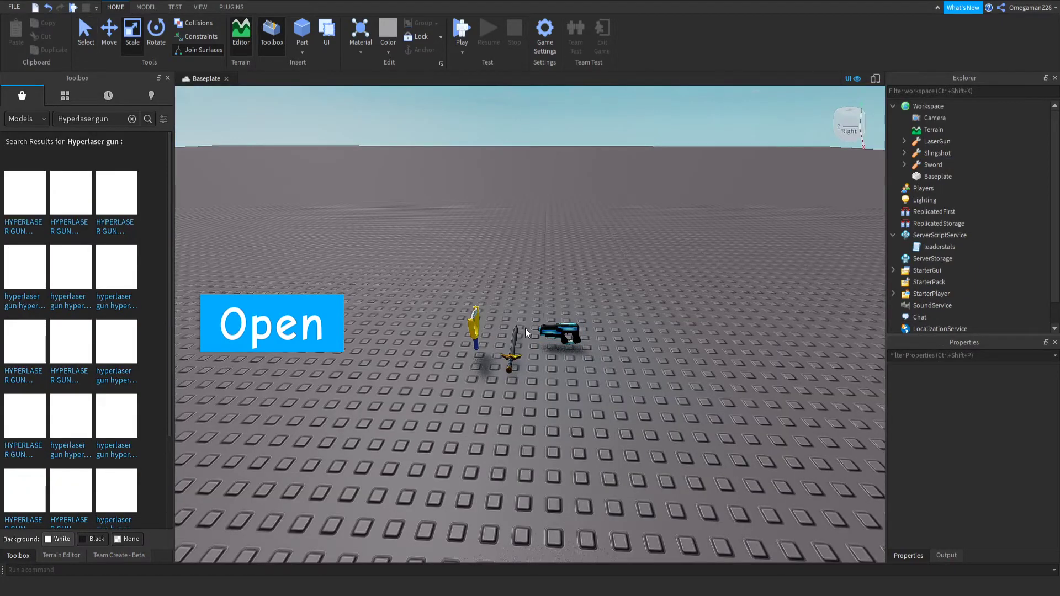
{"action": "scroll", "coordinate": [525, 329], "scroll_direction": "up", "scroll_amount": 2}
{"action": "right_click_drag", "start_coordinate": [526, 329], "coordinate": [530, 327]}
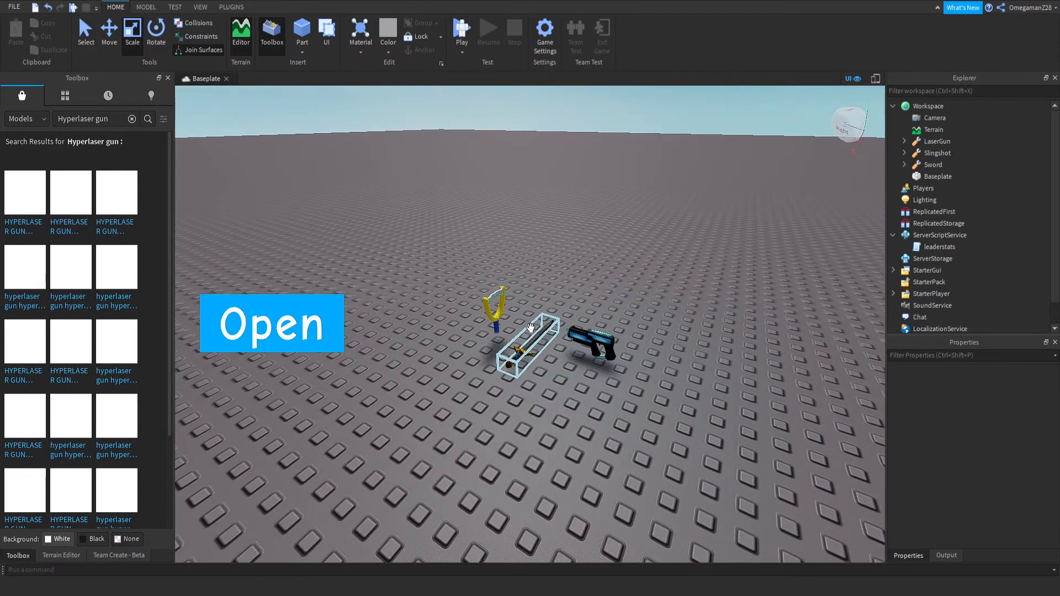
{"action": "scroll", "coordinate": [530, 327], "scroll_direction": "up", "scroll_amount": 3}
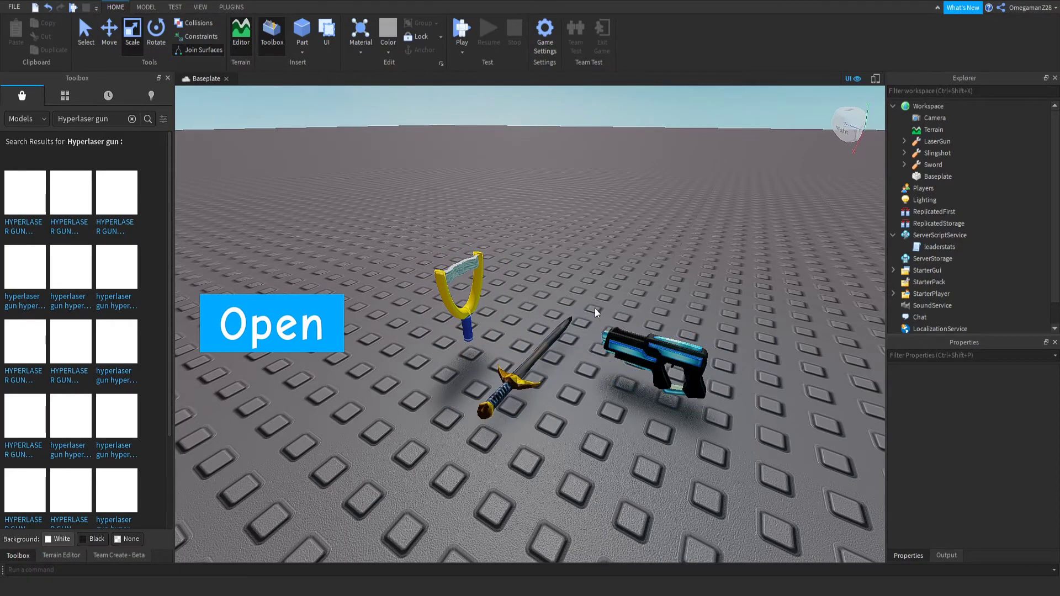
{"action": "key", "text": "s"}
{"action": "key", "text": "a"}
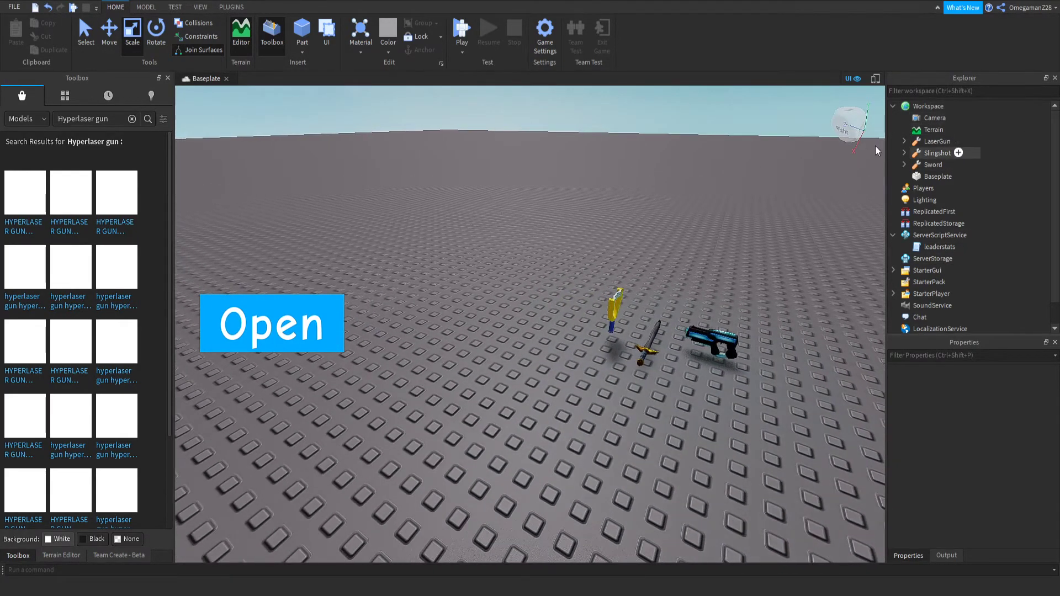
{"action": "key", "text": "s"}
{"action": "right_click_drag", "start_coordinate": [530, 320], "coordinate": [570, 319]}
{"action": "key", "text": "w"}
{"action": "key", "text": "s"}
{"action": "key", "text": "a"}
{"action": "key", "text": "w"}
{"action": "key", "text": "d"}
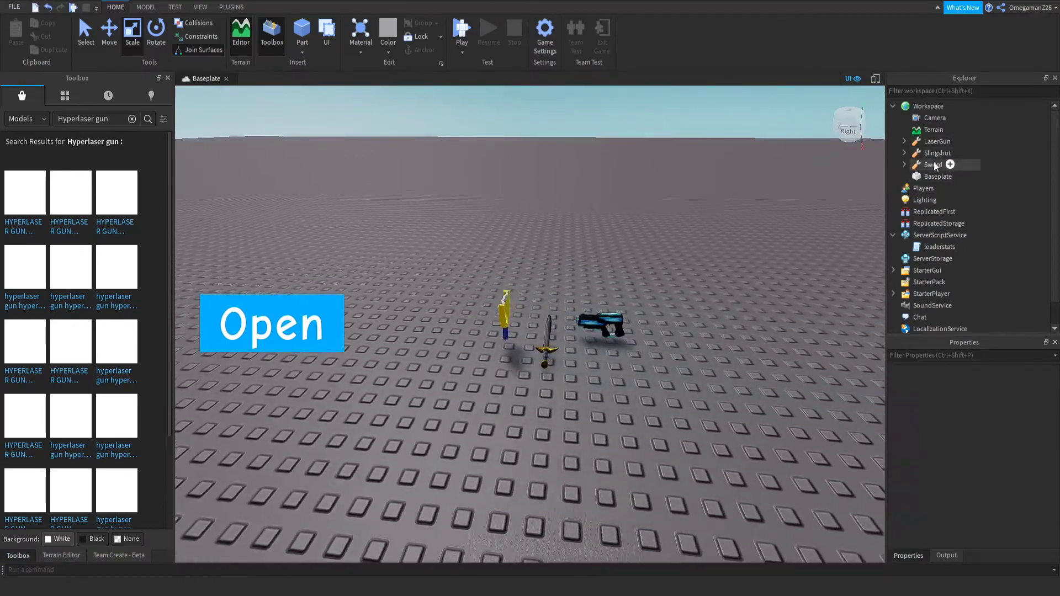
{"action": "key", "text": "s"}
{"action": "key", "text": "a"}
{"action": "key", "text": "d"}
{"action": "key", "text": "w"}
{"action": "key", "text": "s"}
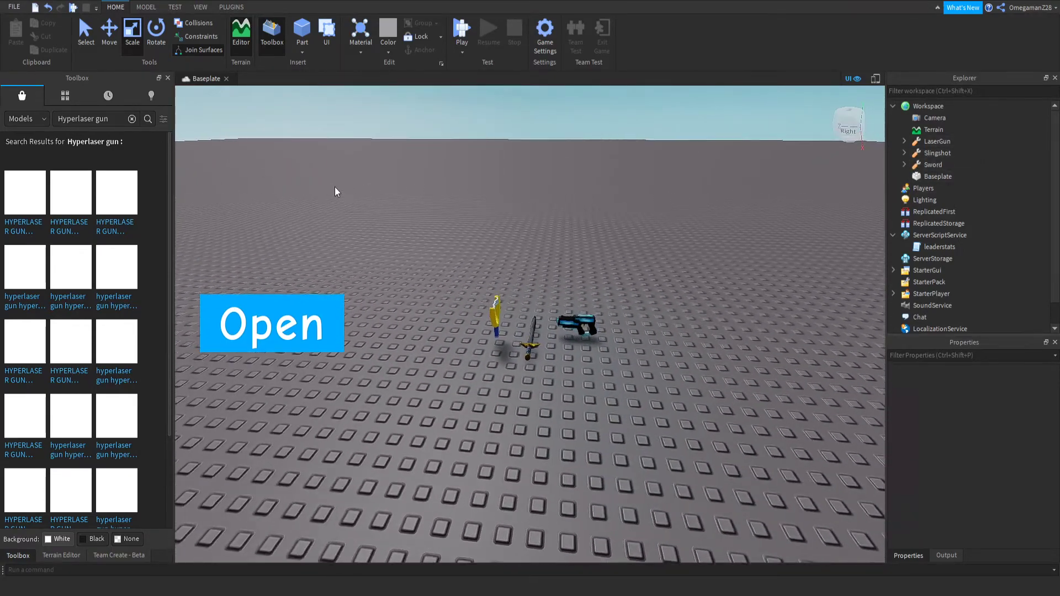
{"action": "key", "text": "w"}
{"action": "left_click", "coordinate": [131, 119]}
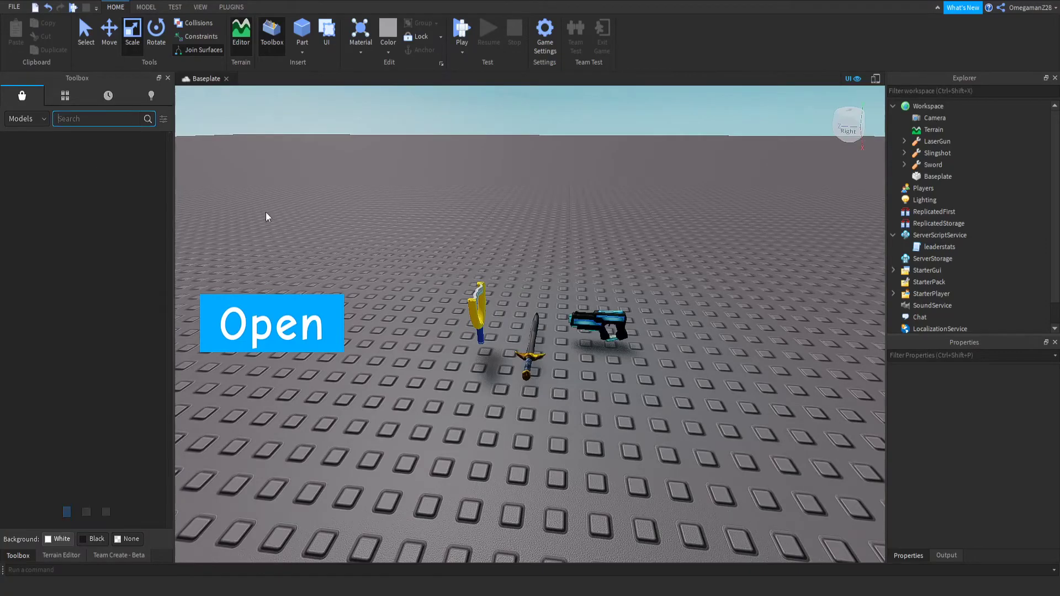
{"action": "key", "text": "s"}
{"action": "key", "text": "w"}
{"action": "key", "text": "s"}
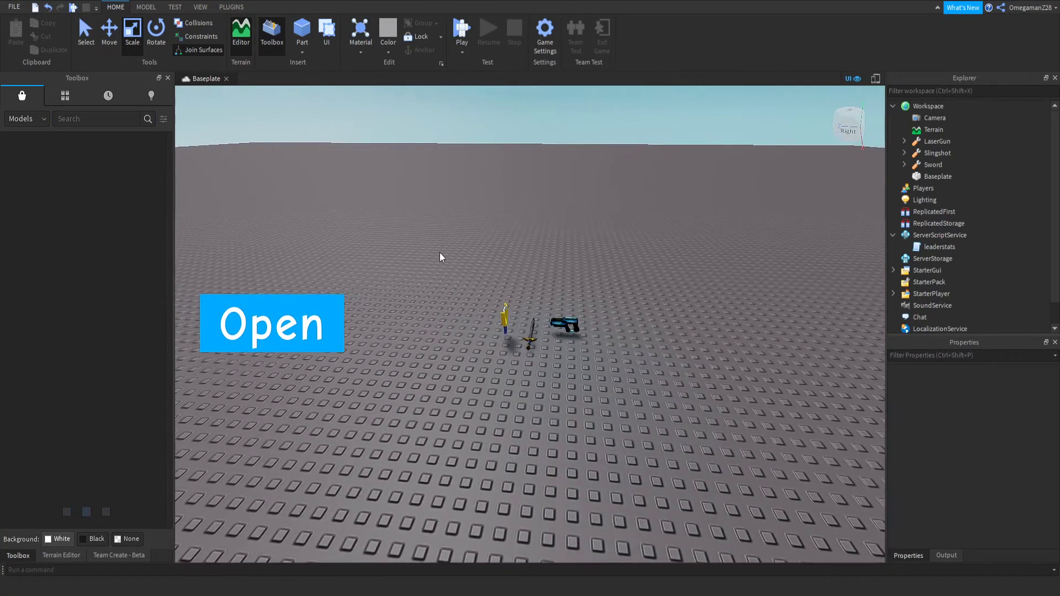
{"action": "key", "text": "w"}
{"action": "key", "text": "s"}
{"action": "key", "text": "w"}
{"action": "key", "text": "w"}
{"action": "key", "text": "s"}
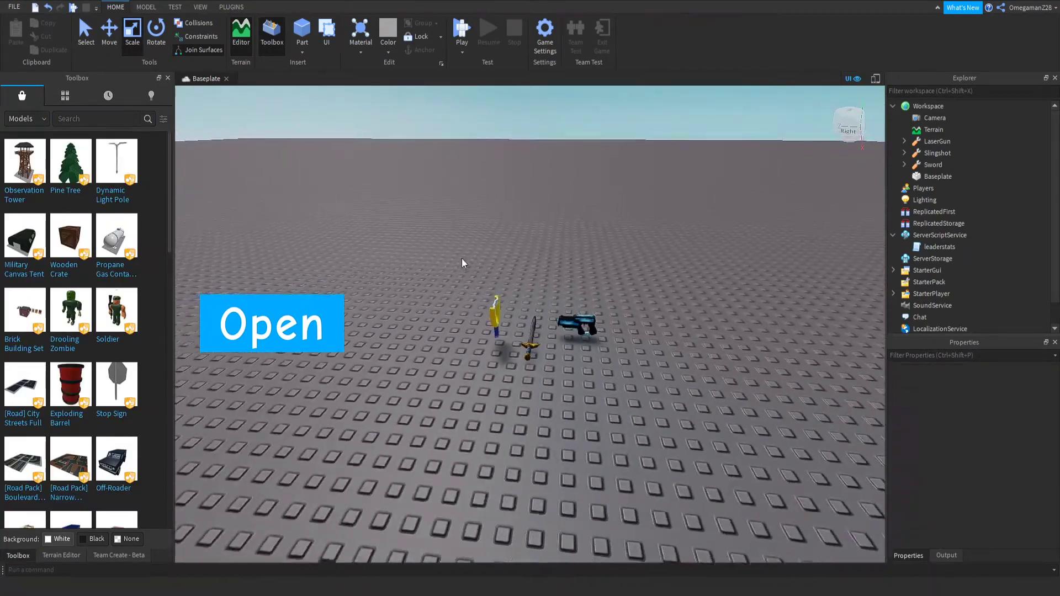
{"action": "key", "text": "w"}
{"action": "key", "text": "s"}
{"action": "key", "text": "w"}
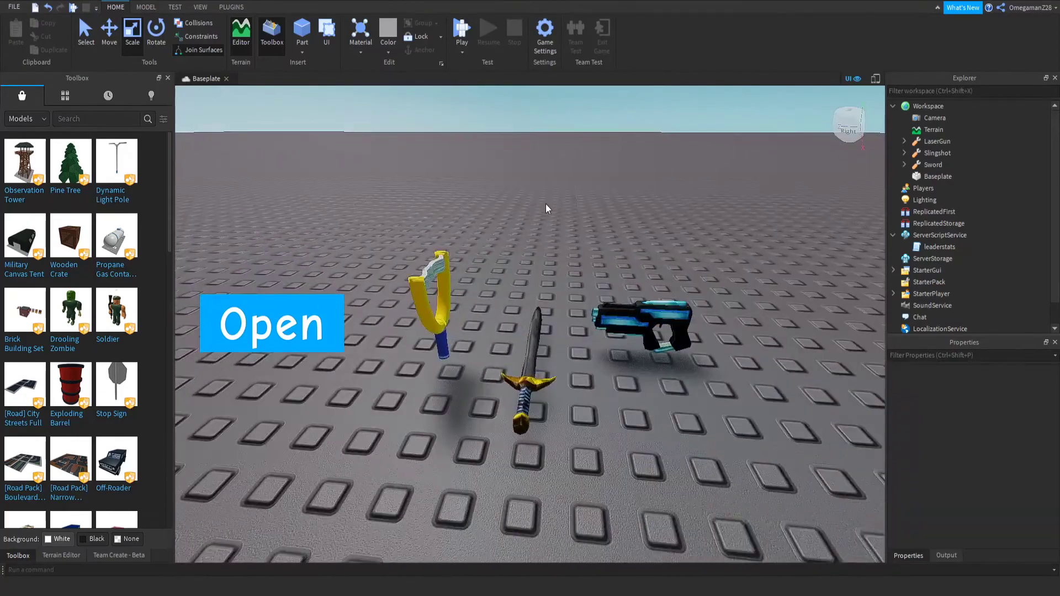
{"action": "key", "text": "s"}
{"action": "key", "text": "w"}
{"action": "key", "text": "s"}
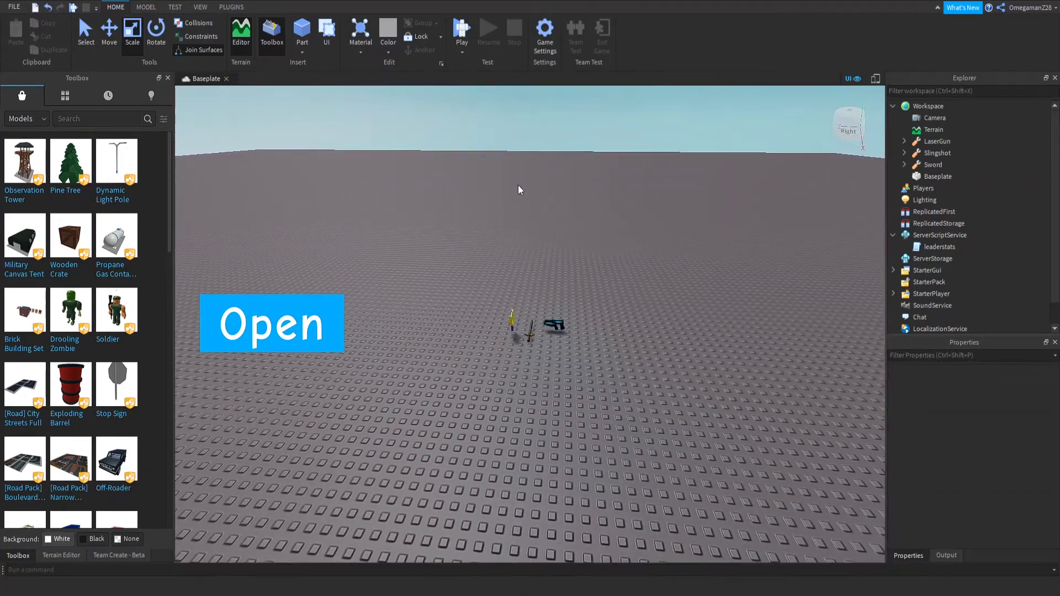
{"action": "key", "text": "w"}
Collapse ServerScriptService and add a Folder to ServerStorage.
{"action": "scroll", "coordinate": [946, 293], "scroll_direction": "down", "scroll_amount": 1}
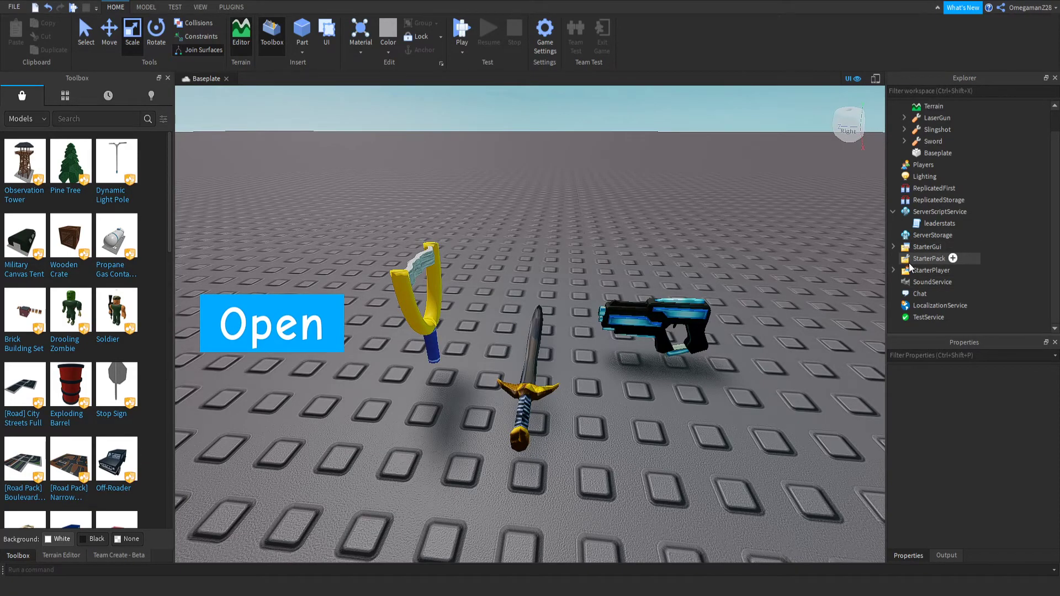
{"action": "key", "text": "s"}
{"action": "key", "text": "w"}
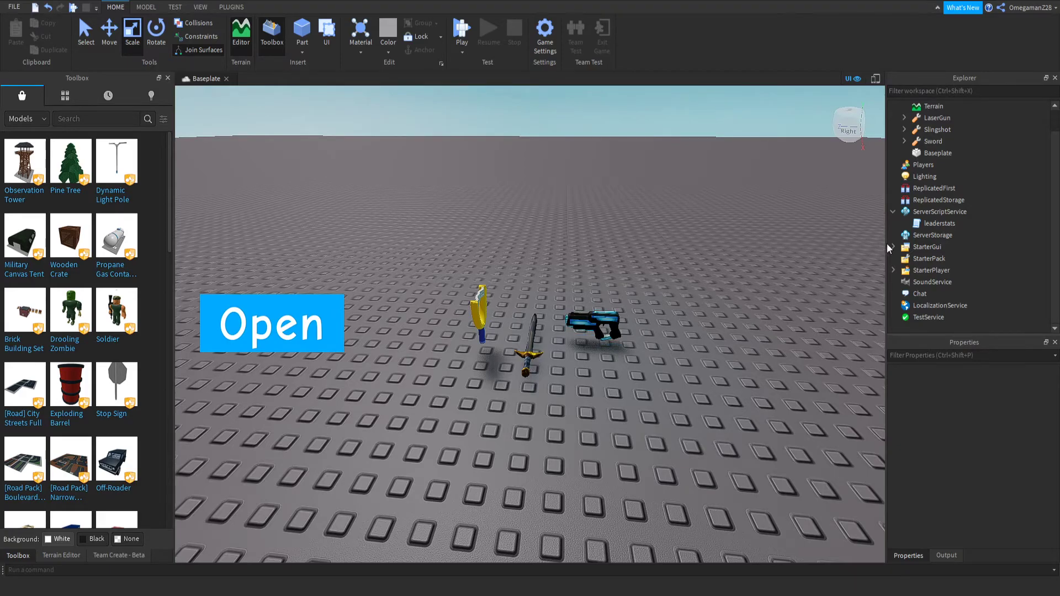
{"action": "left_click", "coordinate": [893, 212]}
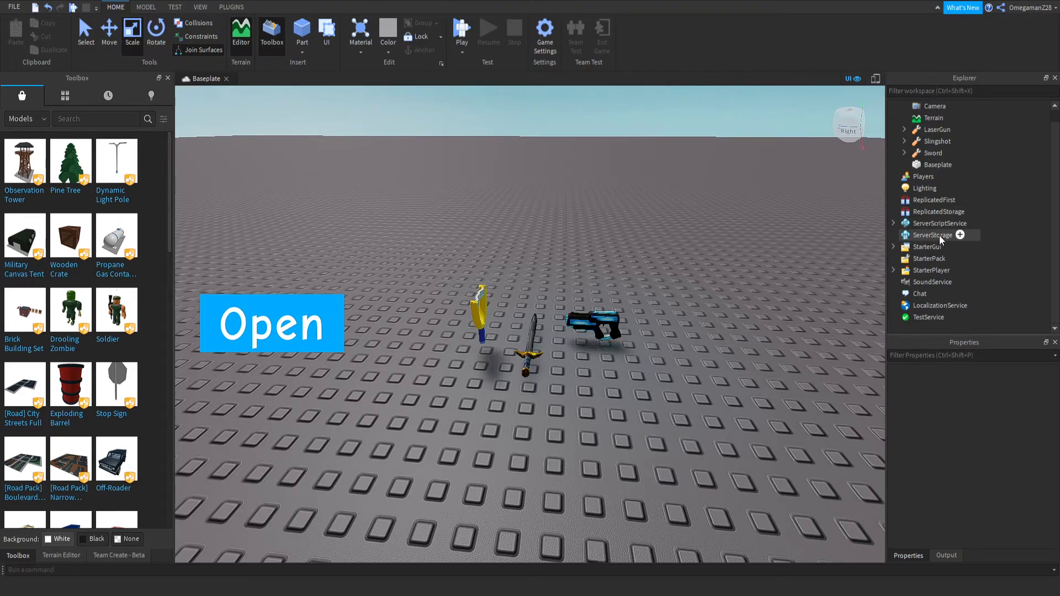
{"action": "left_click", "coordinate": [960, 234]}
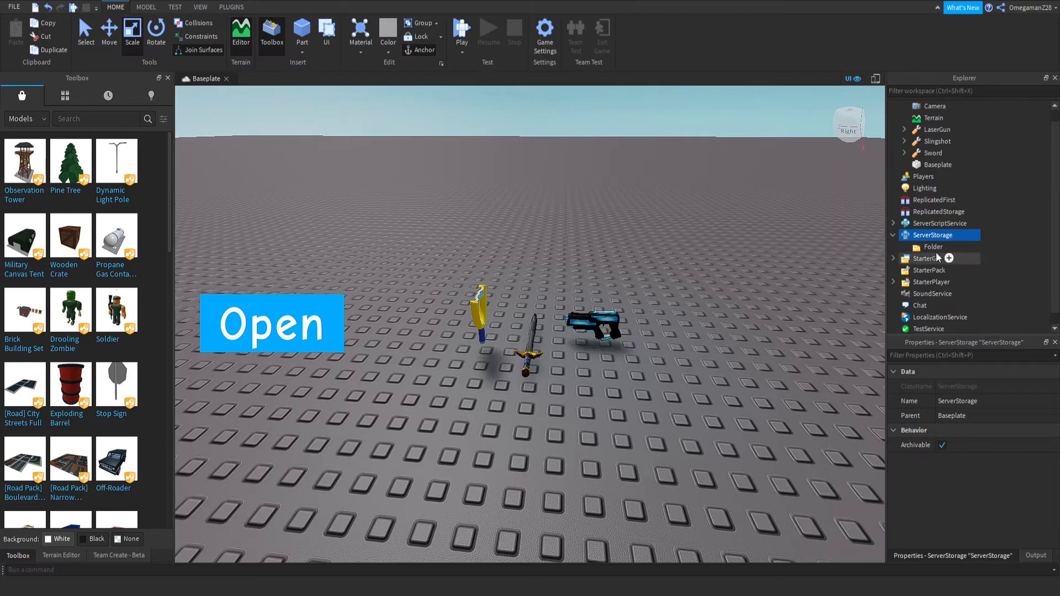
Rename the new folder in ServerStorage as Tools.
{"action": "left_click", "coordinate": [933, 247]}
{"action": "left_click", "coordinate": [932, 247]}
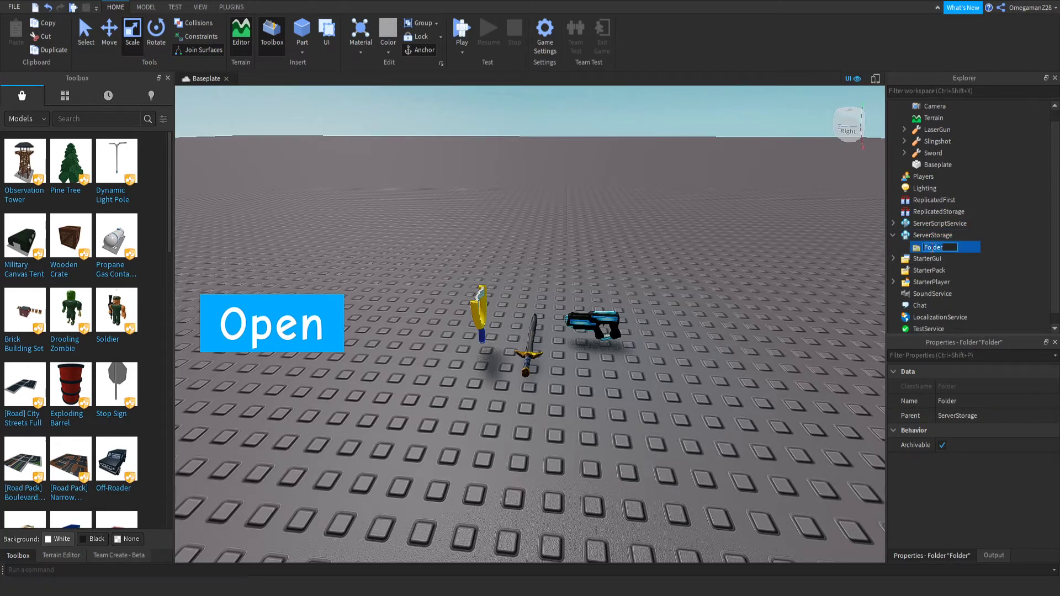
{"action": "type", "text": "Tools"}
{"action": "key", "text": "Return"}
Move the Sword, Slingshot and LaserGun tools from Workspace into the Tools folder and collapse ServerStorage.
{"action": "left_click", "coordinate": [932, 154]}
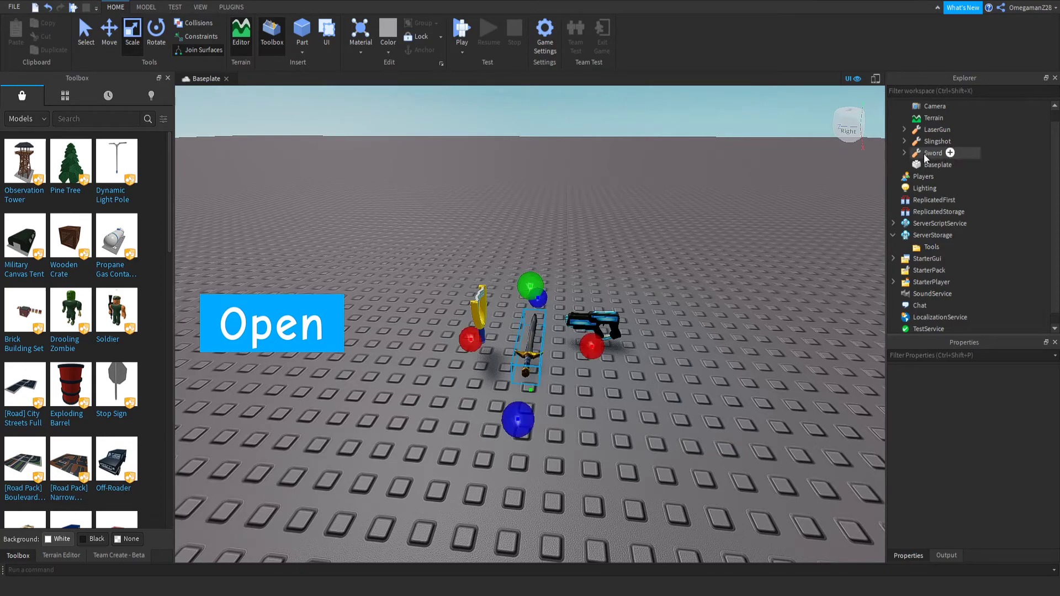
{"action": "left_click", "coordinate": [937, 129], "text": "shift"}
{"action": "left_click_drag", "start_coordinate": [938, 145], "coordinate": [951, 247]}
{"action": "left_click", "coordinate": [905, 212]}
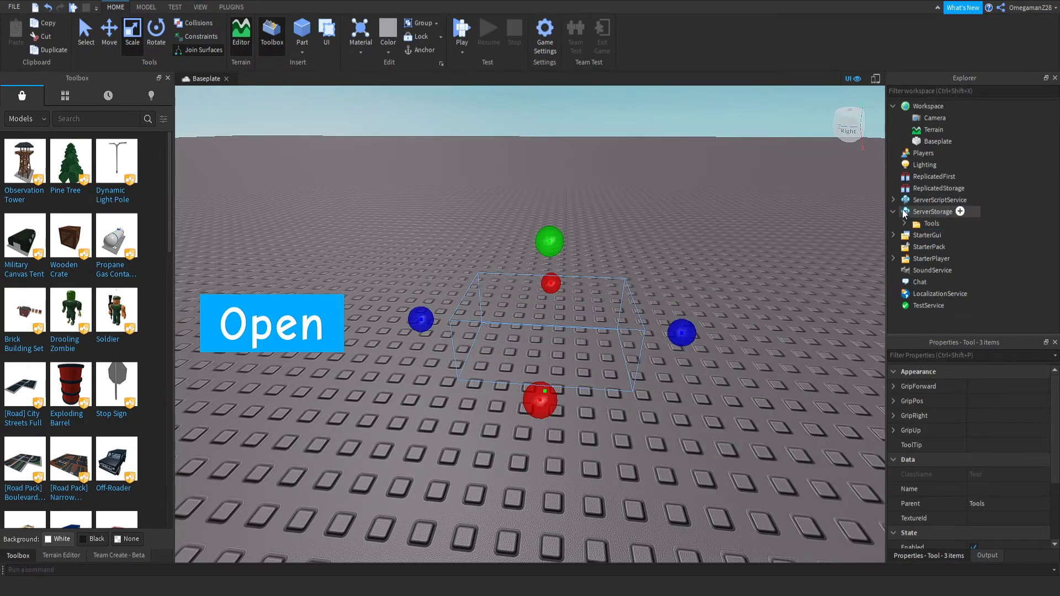
{"action": "left_click", "coordinate": [892, 212]}
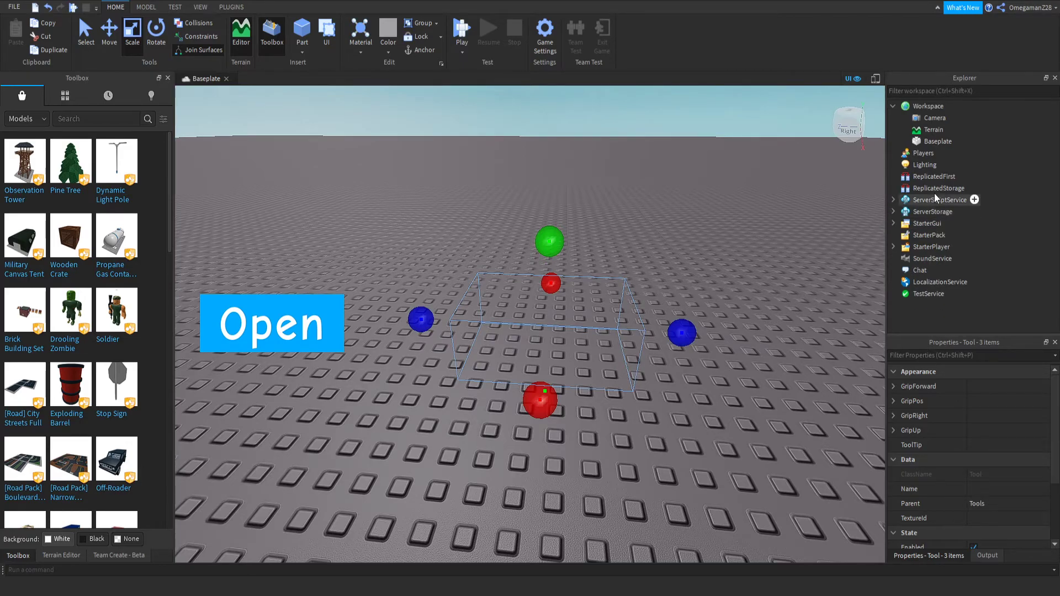
Add a Folder to ReplicatedStorage and rename it ToolEvents.
{"action": "left_click", "coordinate": [963, 190]}
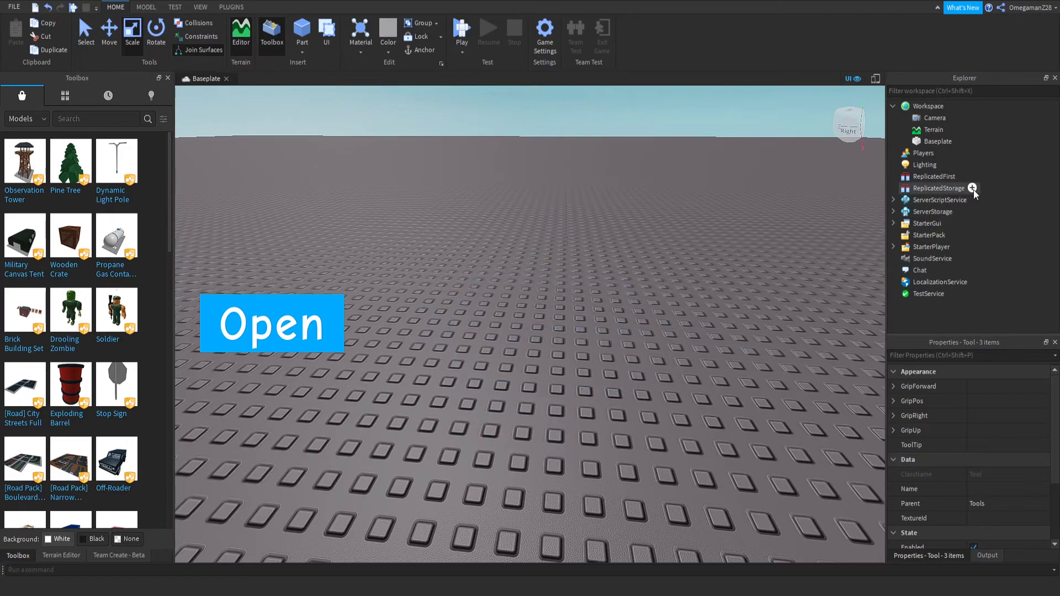
{"action": "left_click", "coordinate": [930, 239]}
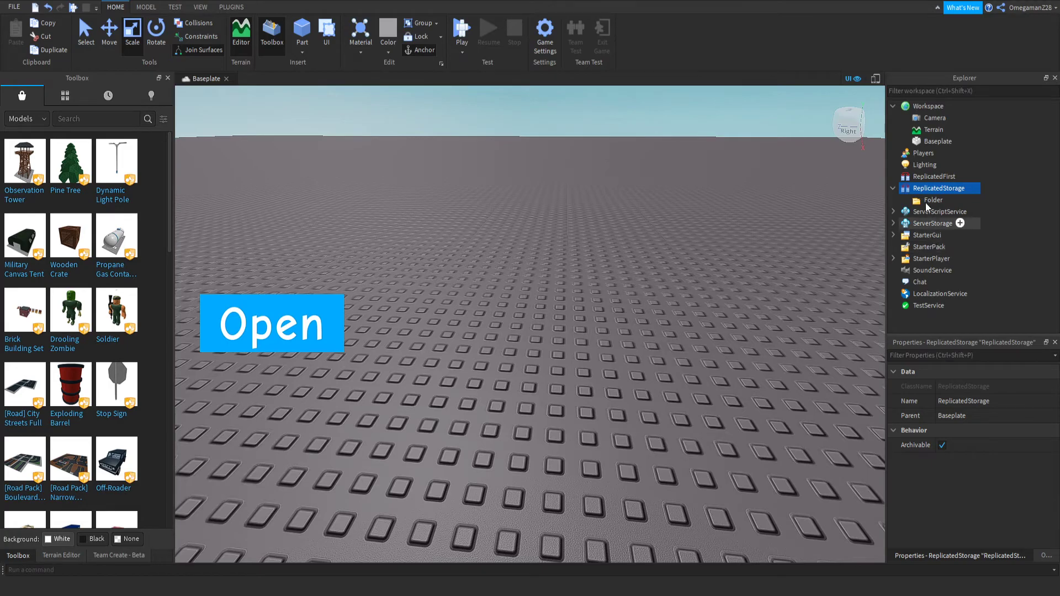
{"action": "left_click", "coordinate": [929, 201]}
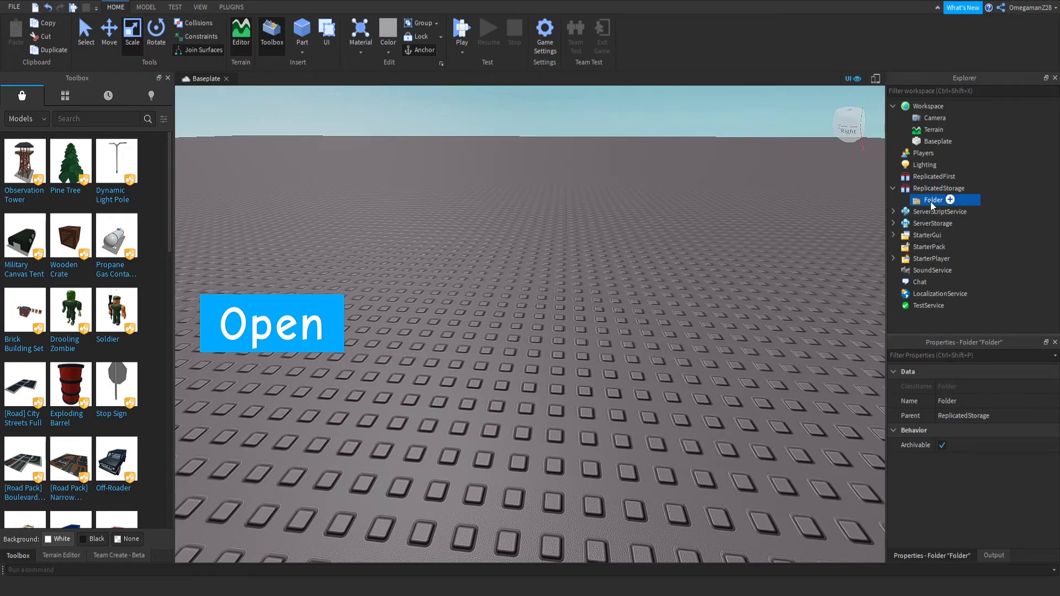
{"action": "type", "text": "Too"}
{"action": "key", "text": "BackSpace"}
{"action": "type", "text": "olEvents"}
{"action": "key", "text": "Return"}
Add a RemoteEvent to the ToolEvents folder and rename it SwordEvent.
{"action": "left_click", "coordinate": [960, 201]}
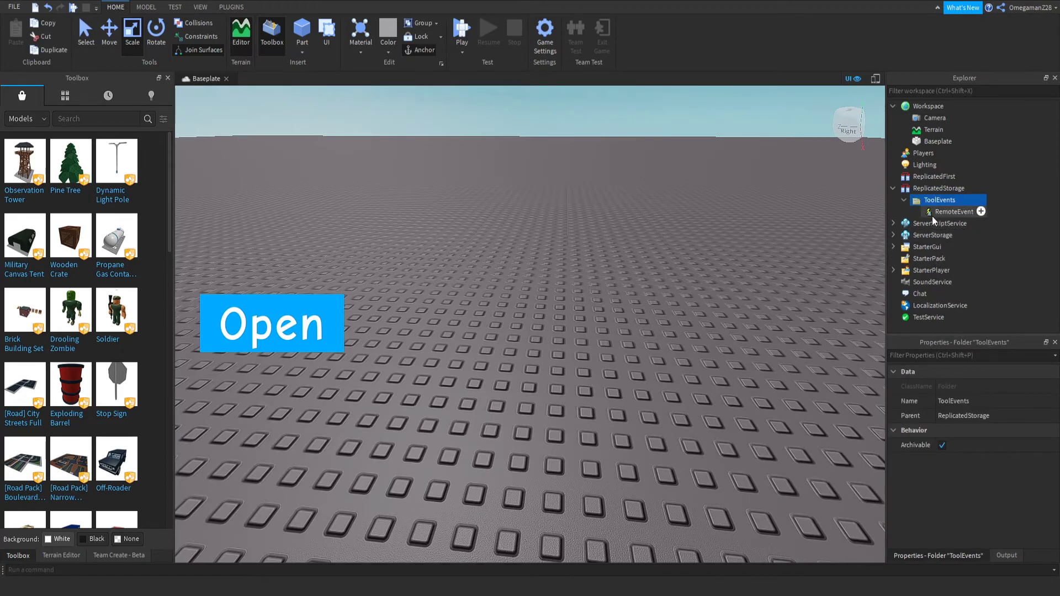
{"action": "left_click", "coordinate": [940, 214]}
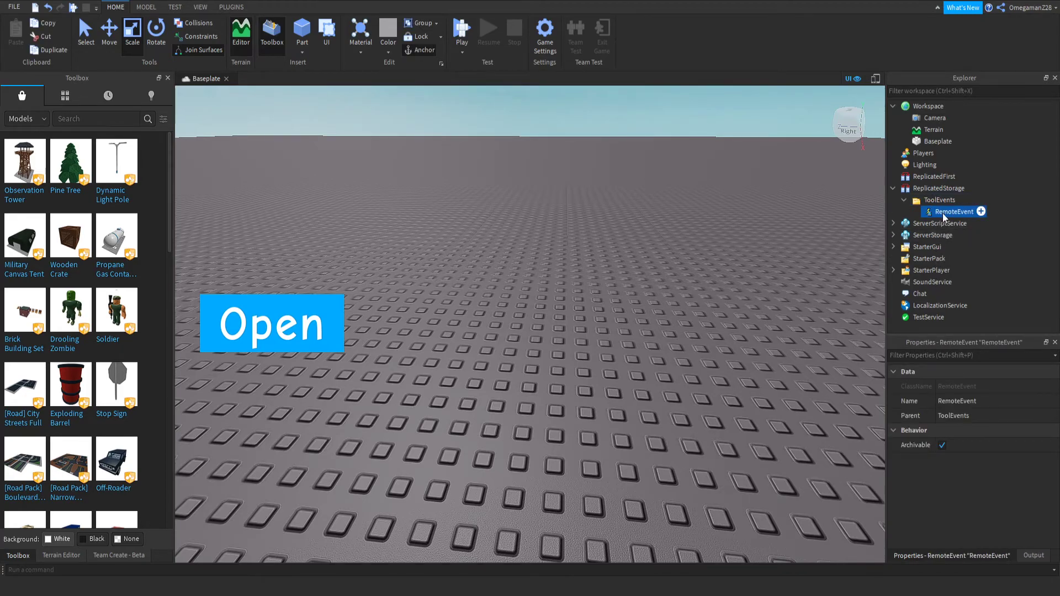
{"action": "left_click", "coordinate": [945, 216]}
{"action": "type", "text": "SwordEvent"}
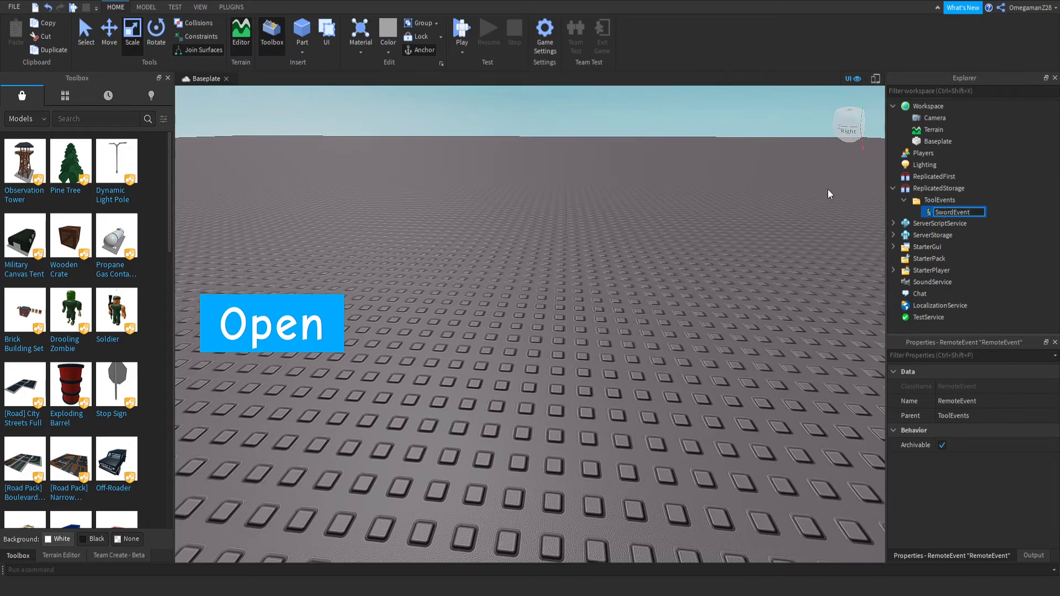
{"action": "key", "text": "Return"}
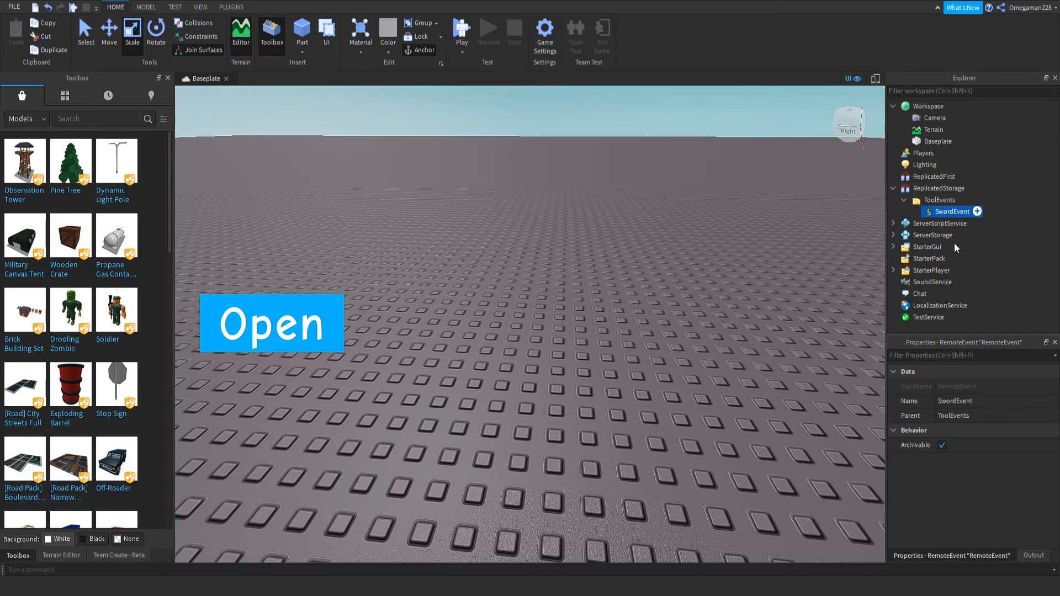
Duplicate SwordEvent inside ToolEvents and rename the copy SlingshotEvent.
{"action": "key", "text": "ctrl+d"}
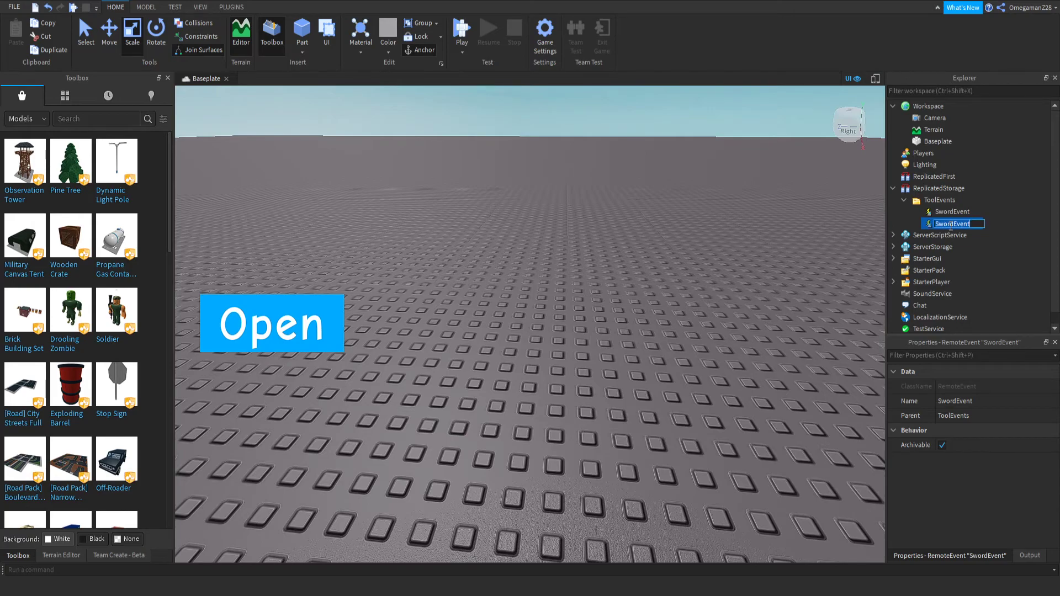
{"action": "left_click", "coordinate": [953, 223]}
{"action": "key", "text": "BackSpace"}
{"action": "key", "text": "BackSpace"}
{"action": "key", "text": "BackSpace"}
{"action": "key", "text": "BackSpace"}
{"action": "type", "text": "lingshot"}
{"action": "left_click", "coordinate": [931, 225]}
Duplicate SlingshotEvent inside ToolEvents and rename the copy LaserGunEvent.
{"action": "key", "text": "ctrl+d"}
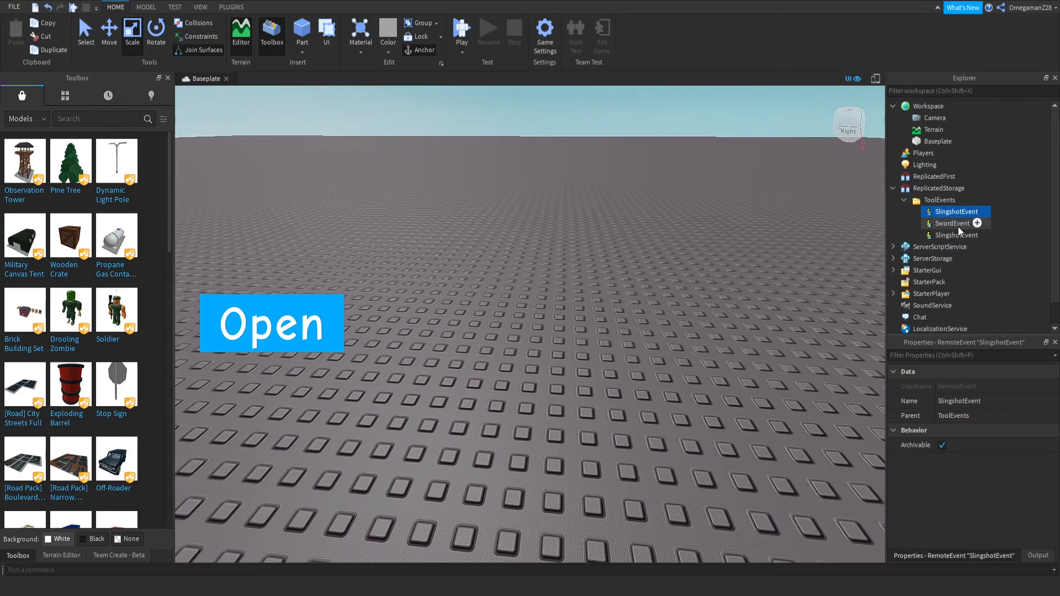
{"action": "double_click", "coordinate": [955, 216]}
{"action": "left_click_drag", "start_coordinate": [960, 213], "coordinate": [906, 204]}
{"action": "key", "text": "BackSpace"}
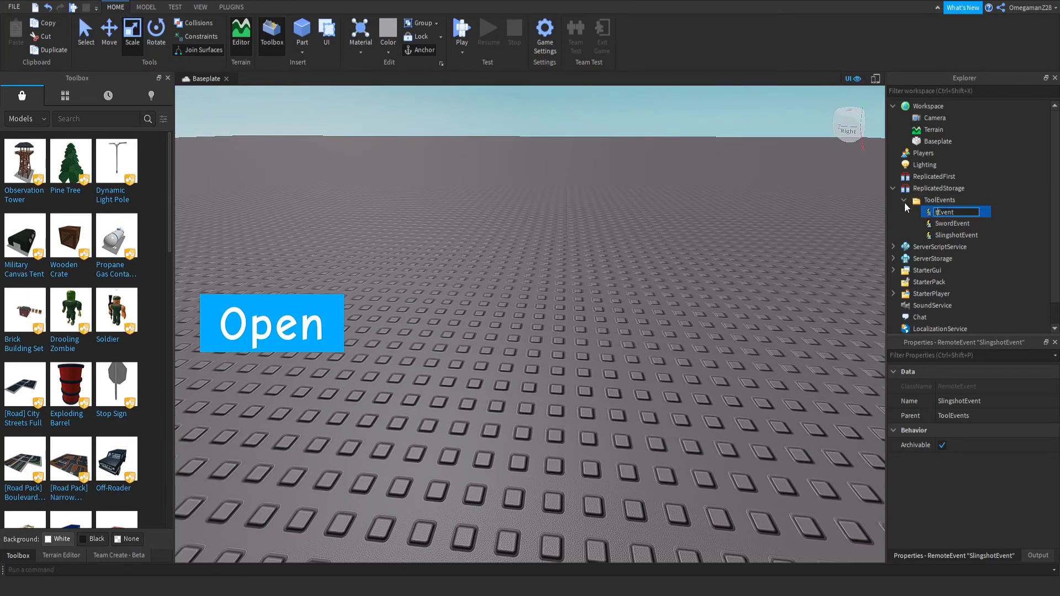
{"action": "type", "text": "LaserGun"}
{"action": "key", "text": "Return"}
{"action": "left_click", "coordinate": [691, 226]}
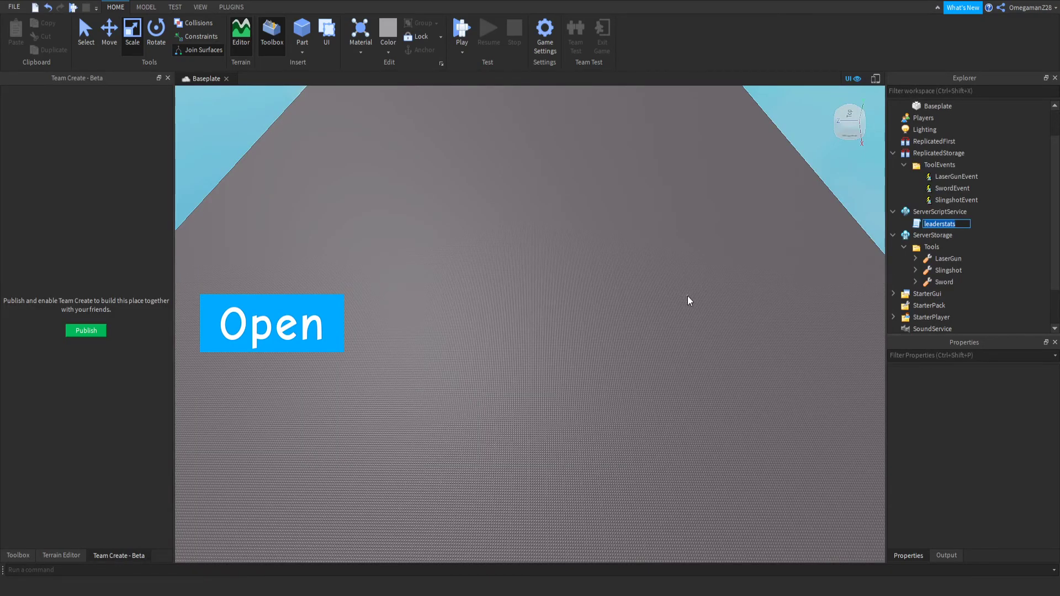
Add a Script to ServerScriptService and rename it BuyTools.
{"action": "left_click", "coordinate": [691, 301]}
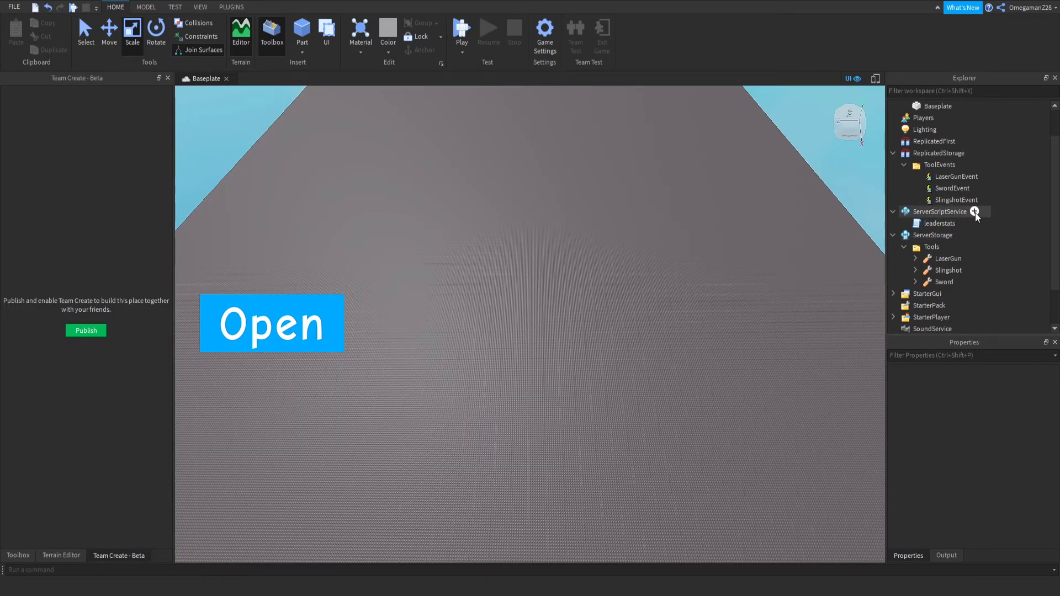
{"action": "left_click", "coordinate": [975, 212]}
{"action": "left_click", "coordinate": [928, 275]}
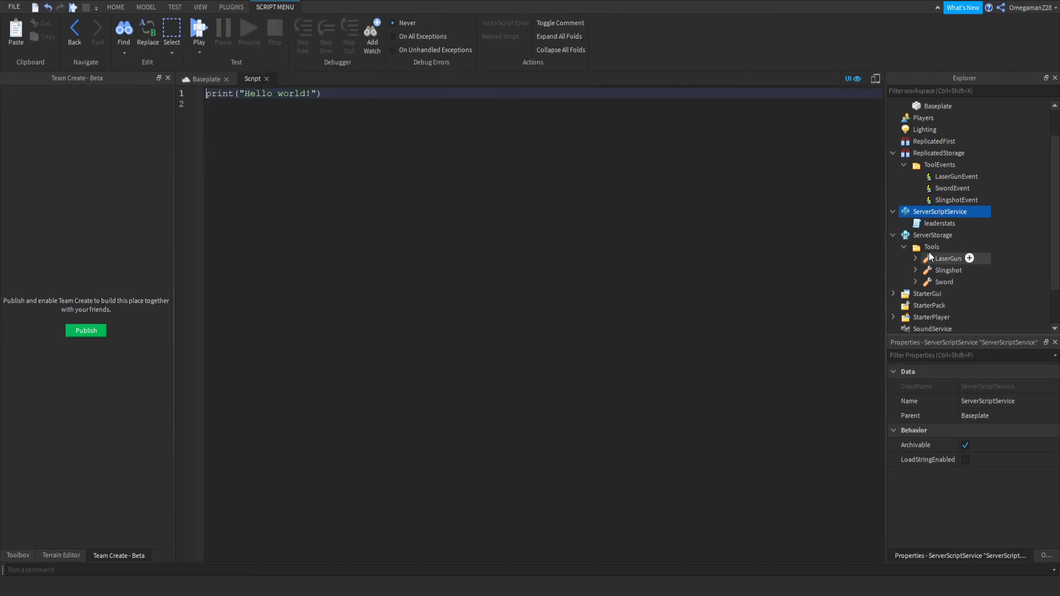
{"action": "left_click", "coordinate": [931, 224]}
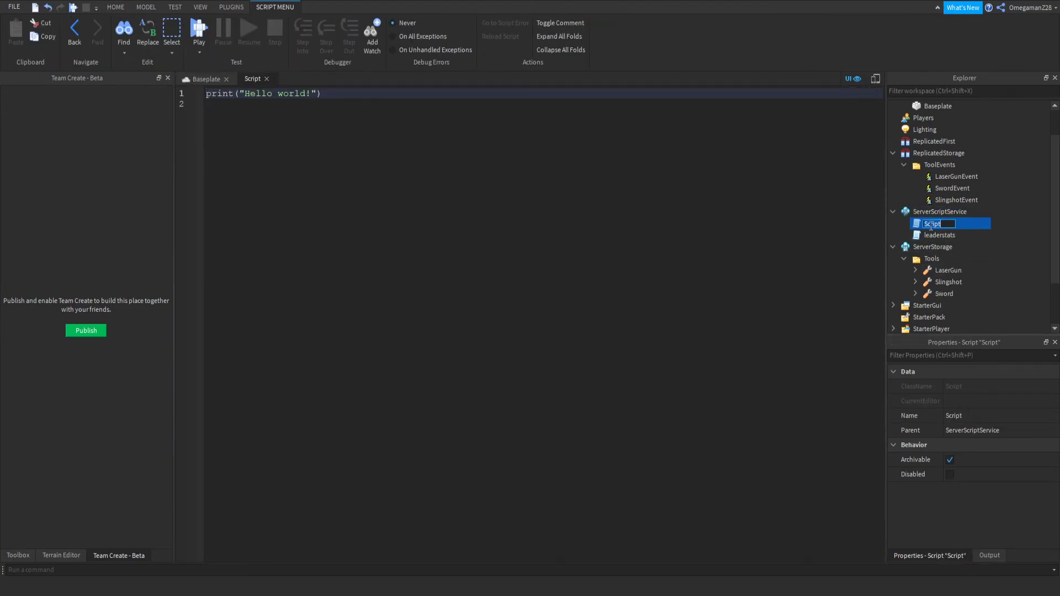
{"action": "type", "text": "BuyTools"}
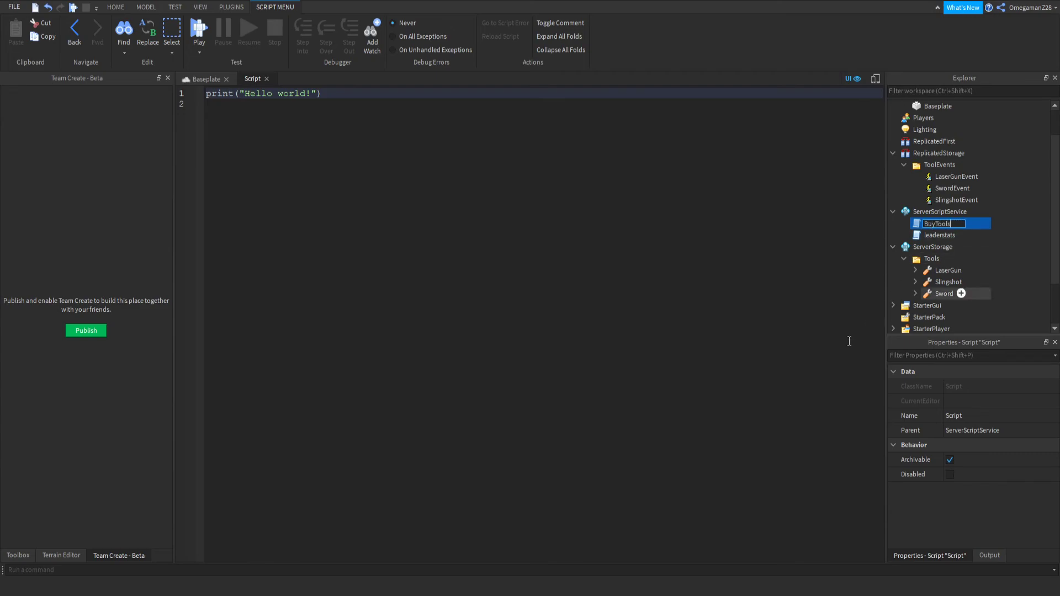
{"action": "left_click", "coordinate": [768, 435]}
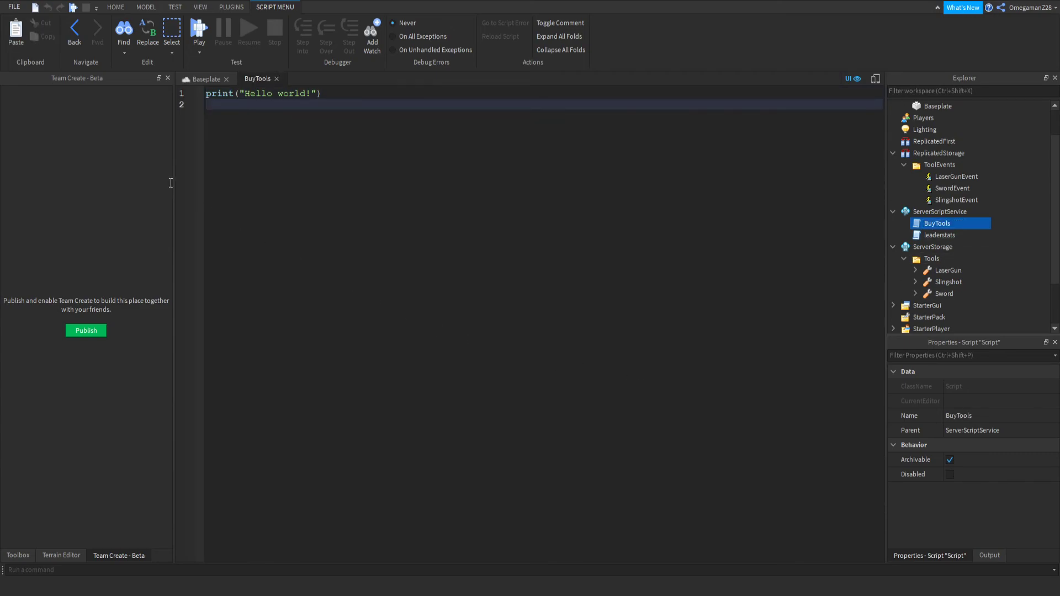
Replace the BuyTools code with pasted OnServerEvent handlers selling Sword for 10, Slingshot for 20 and LaserGun for 30 Cash, and close the script.
{"action": "key", "text": "ctrl+a"}
{"action": "type", "text": "game.ReplicatedStorage.ToolEvents.SwordEvent.OnServerEvent:Connect(function(player) \tif player.leaderstats.Cash.Value >= 10 then \t\tplayer.leaderstats.Cash.Value = player.leaderstats.Cash.Value - 10 \t\tgame.ServerStorage.Tools.Sword:Clone().Parent = player.Backpack \tend end)  game.ReplicatedStorage.ToolEvents.SlingshotEvent.OnServerEvent:Connect(function(player) \tif player.leaderstats.Cash.Value >= 20 then \t\tplayer.leaderstats.Cash.Value = player.leaderstats.Cash.Value - 20 \t\tgame.ServerStorage.Tools.Slingshot:Clone().Parent = player.Backpack \tend end)  game.ReplicatedStorage.ToolEvents.LaserGunEvent.OnServerEvent:Connect(function(player) \tif player.leaderstats.Cash.Value >= 30 then \t\tplayer.leaderstats.Cash.Value = player.leaderstats.Cash.Value - 30 \t\tgame.ServerStorage.Tools.LaserGun:Clone().Parent = player.Backpack \tend end)"}
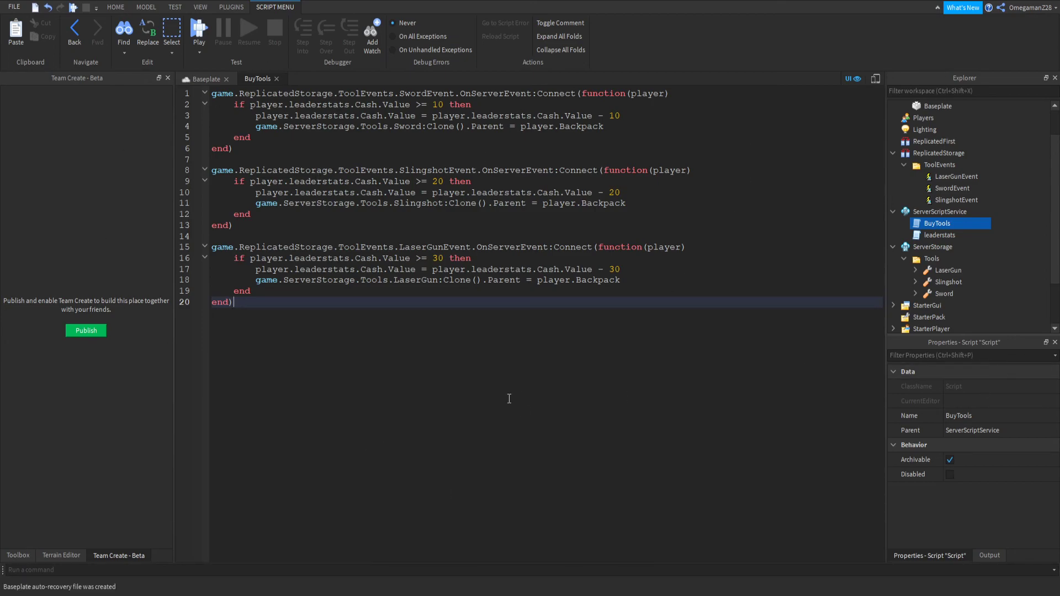
{"action": "left_click", "coordinate": [277, 79]}
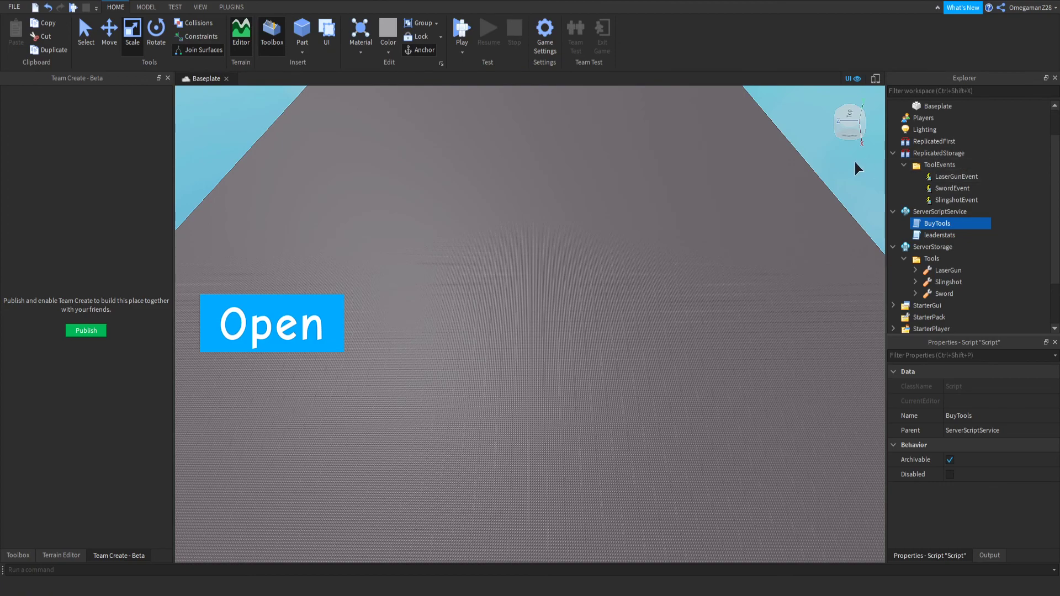